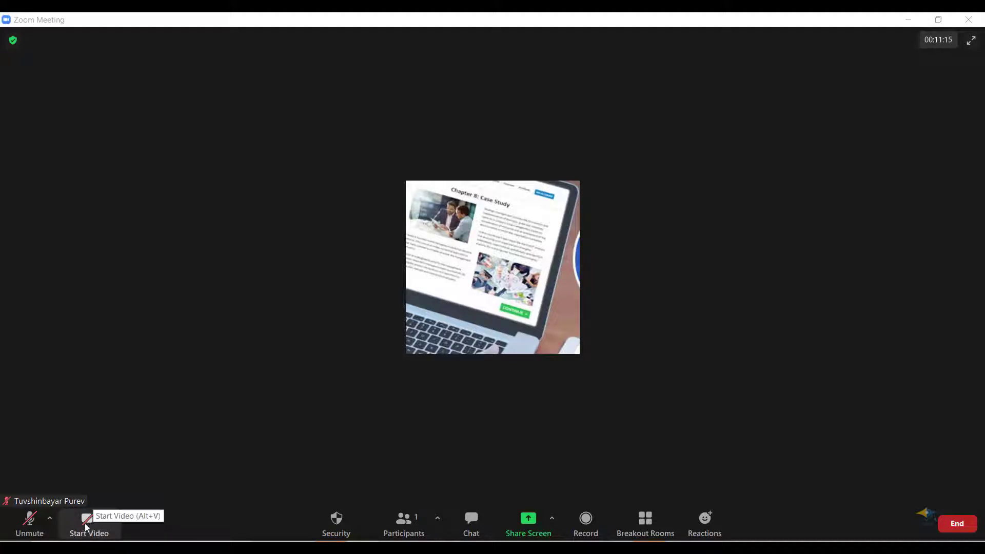
- Turn the camera video on and switch it back off
left_click(87, 526)
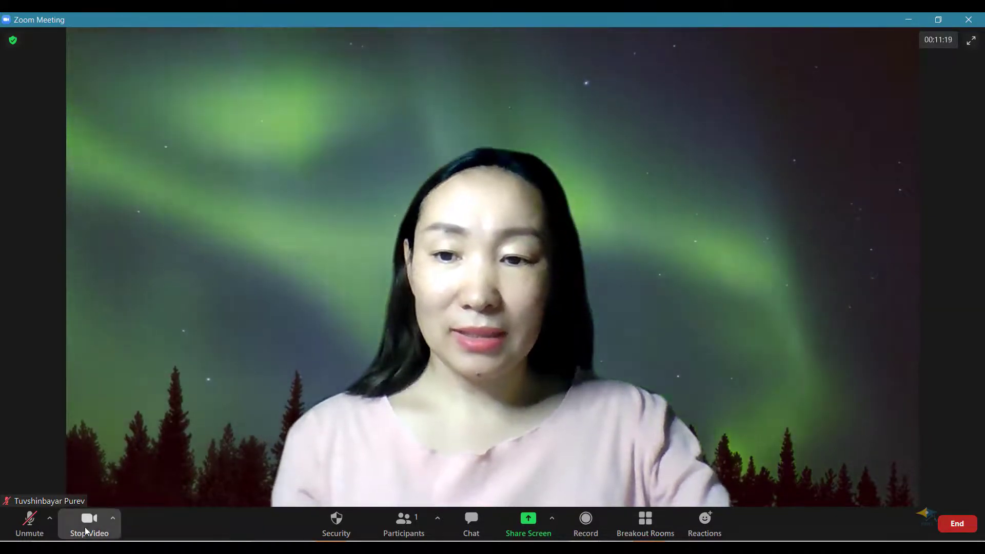
left_click(86, 526)
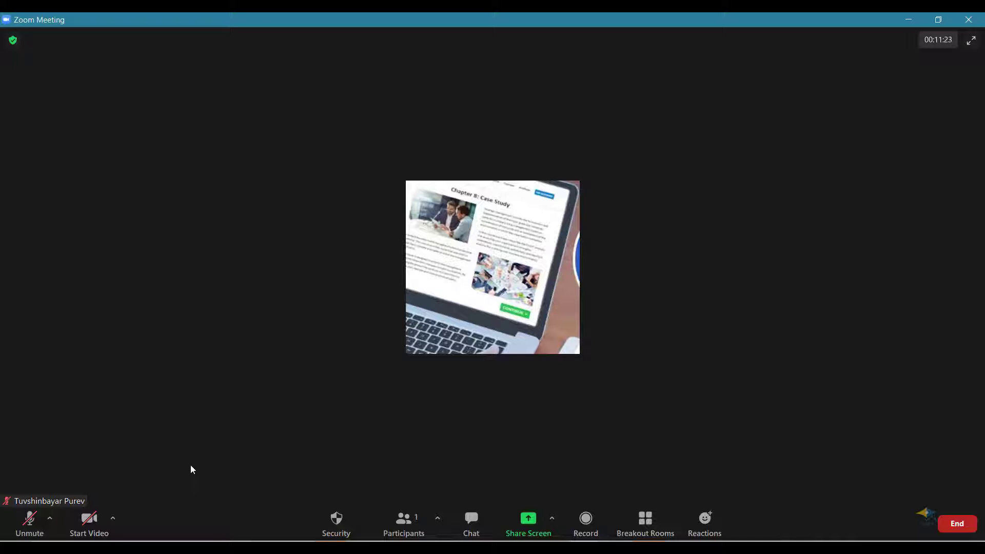
- Switch the meeting camera to Iriun Webcam and back to USB2.0 HD UVC WebCam
left_click(114, 519)
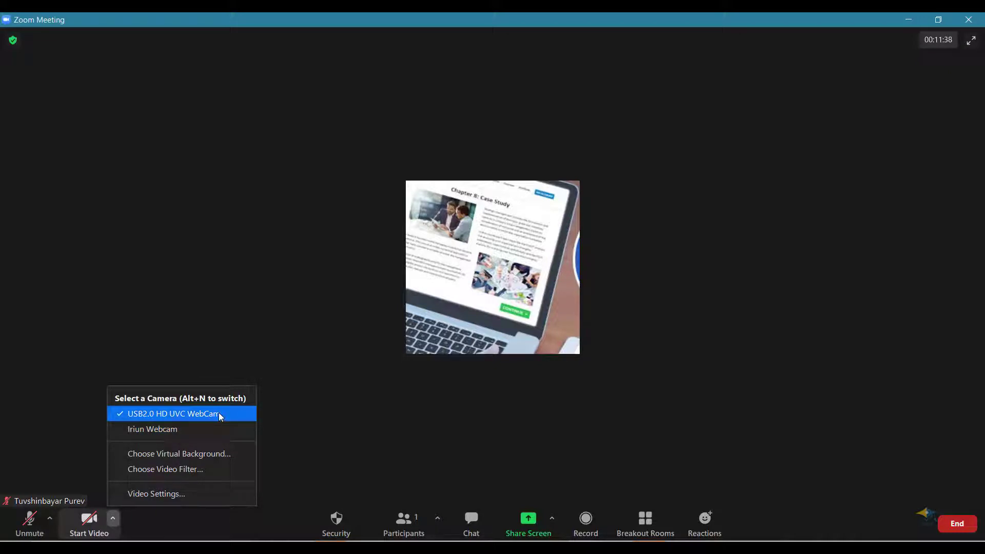
left_click(120, 430)
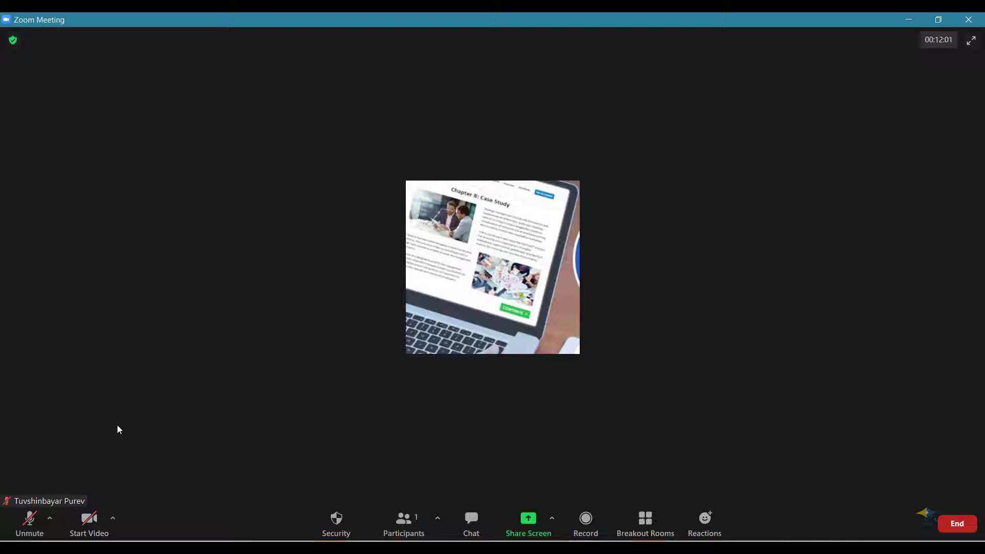
left_click(116, 524)
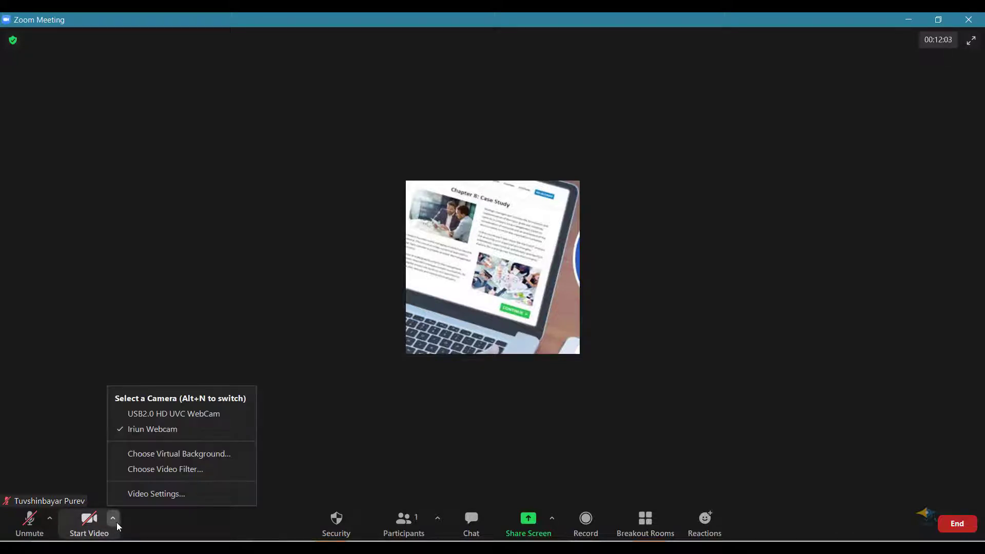
left_click(118, 413)
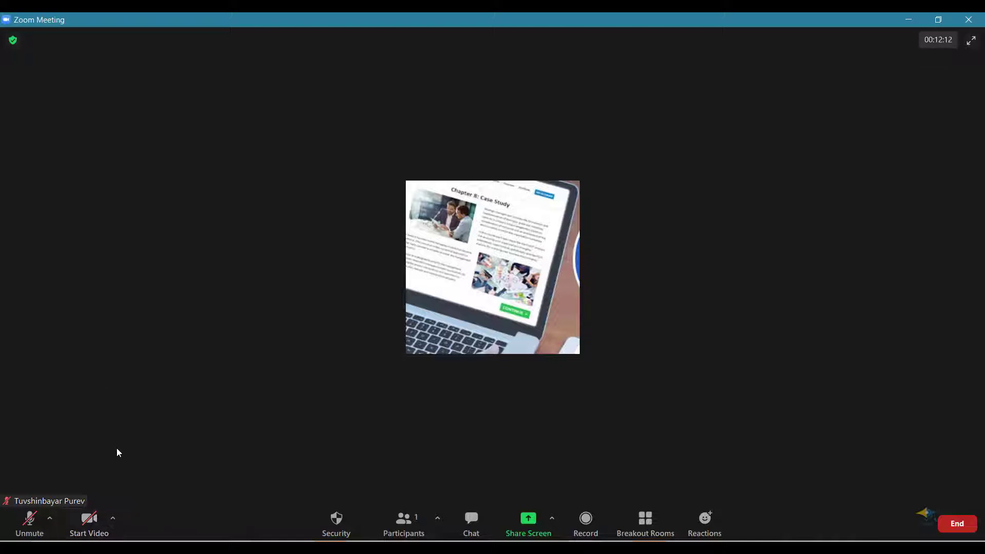
- Open the virtual background settings and try None, Blur and the San Francisco background
left_click(112, 519)
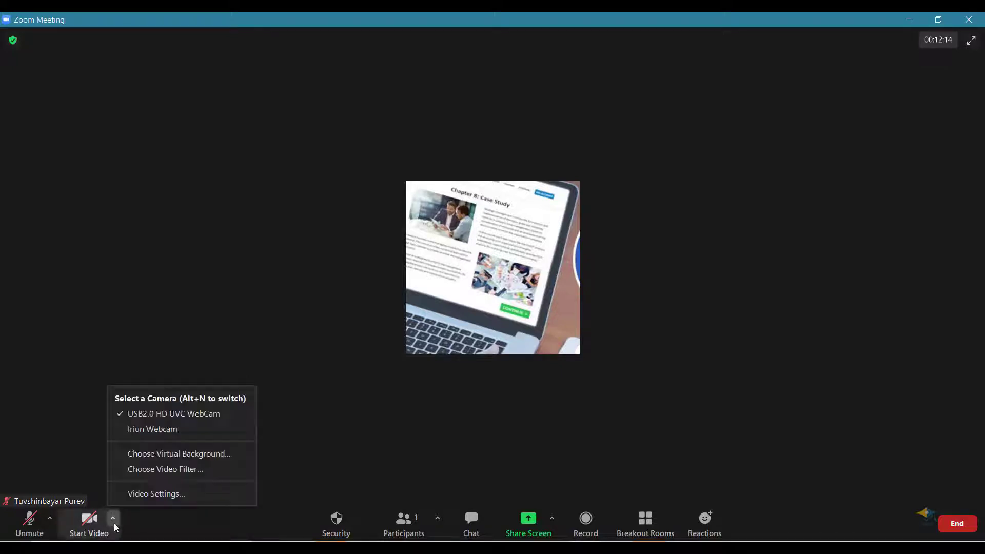
left_click(150, 455)
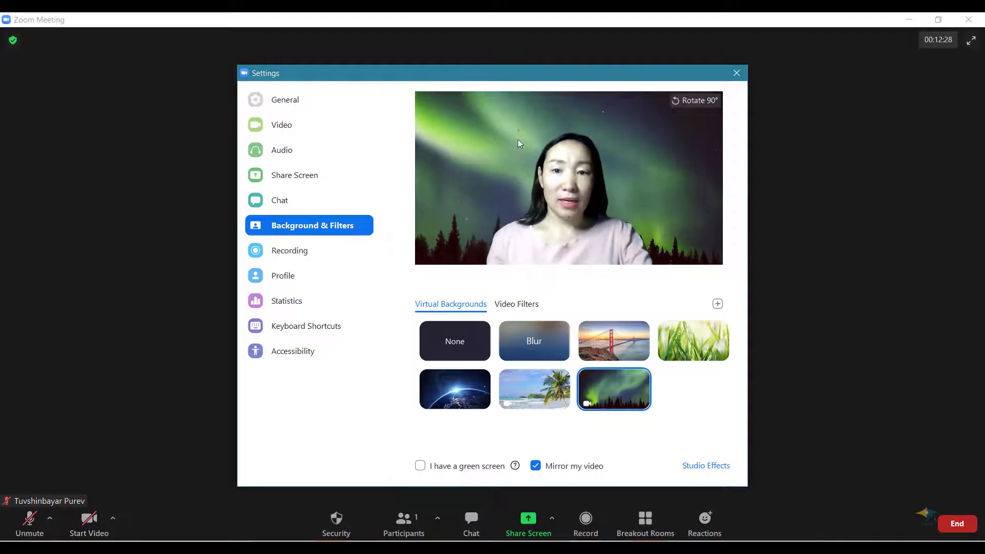
left_click(448, 343)
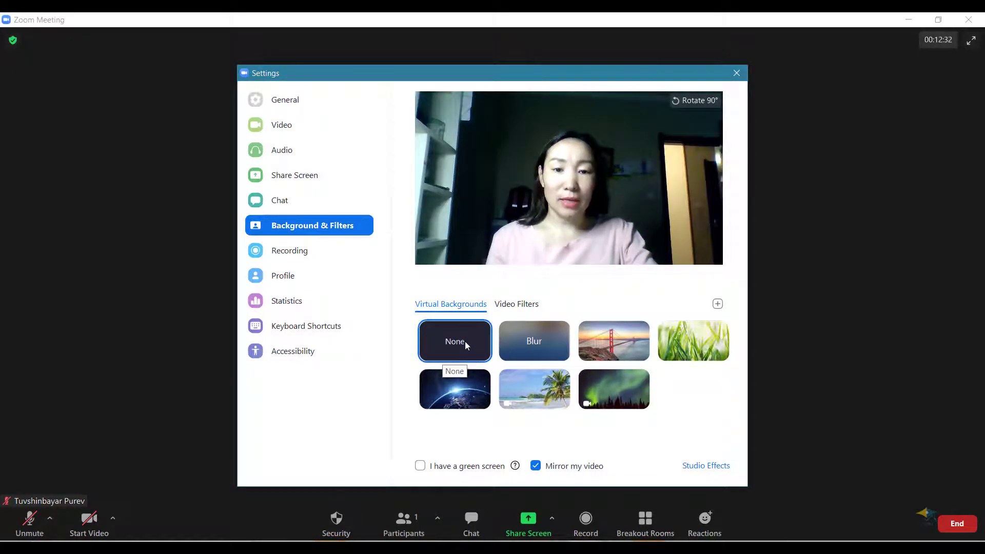
left_click(533, 345)
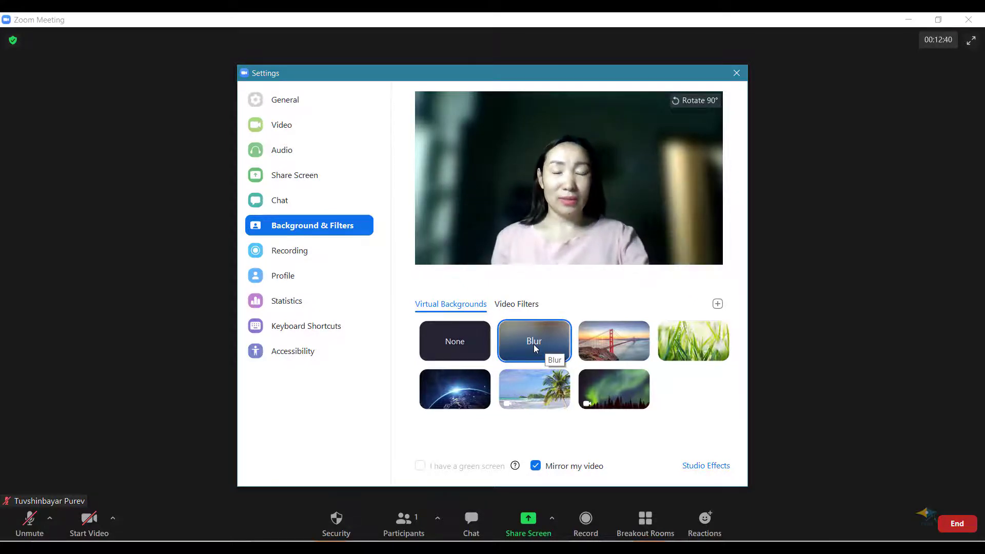
left_click(638, 343)
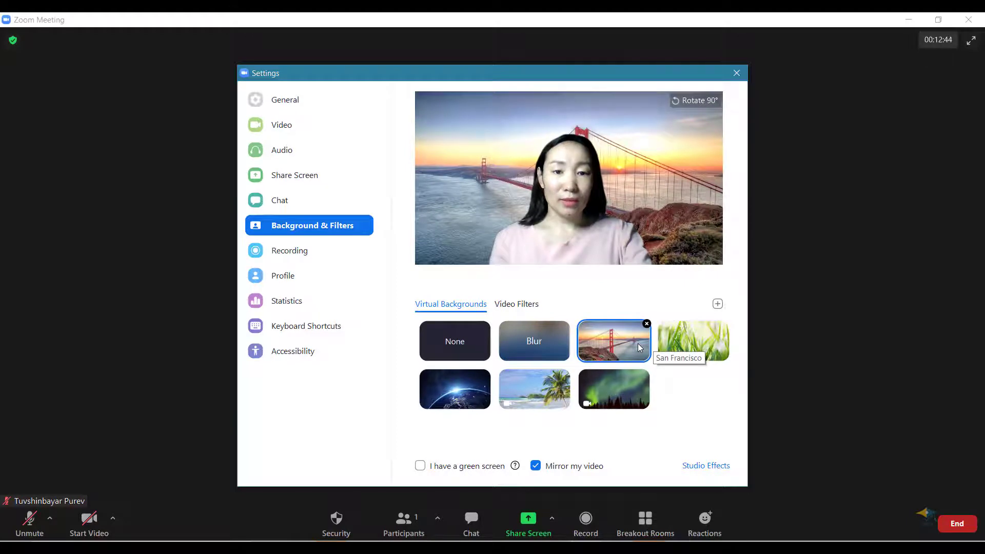
- Add a custom image of a dirt road through a field as the virtual background
left_click(717, 305)
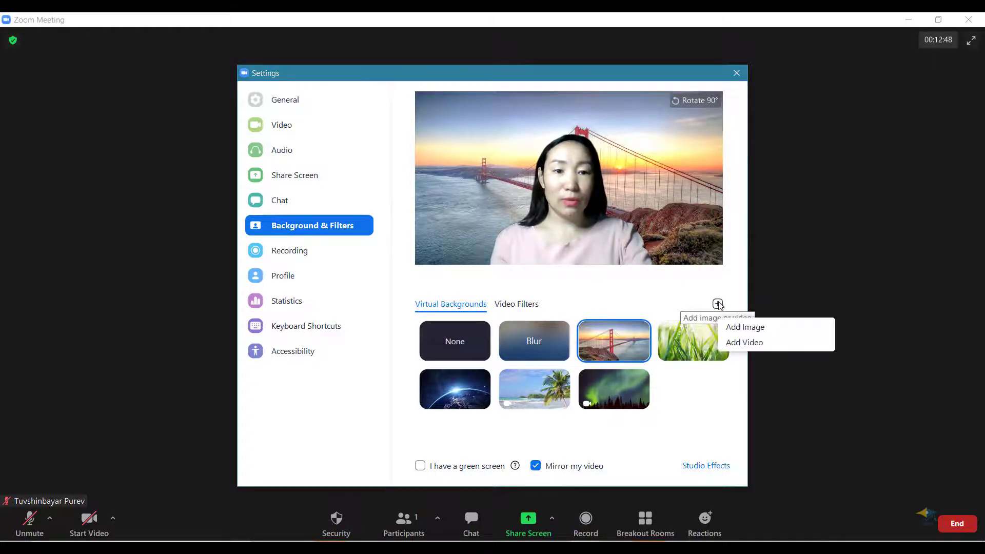
left_click(741, 328)
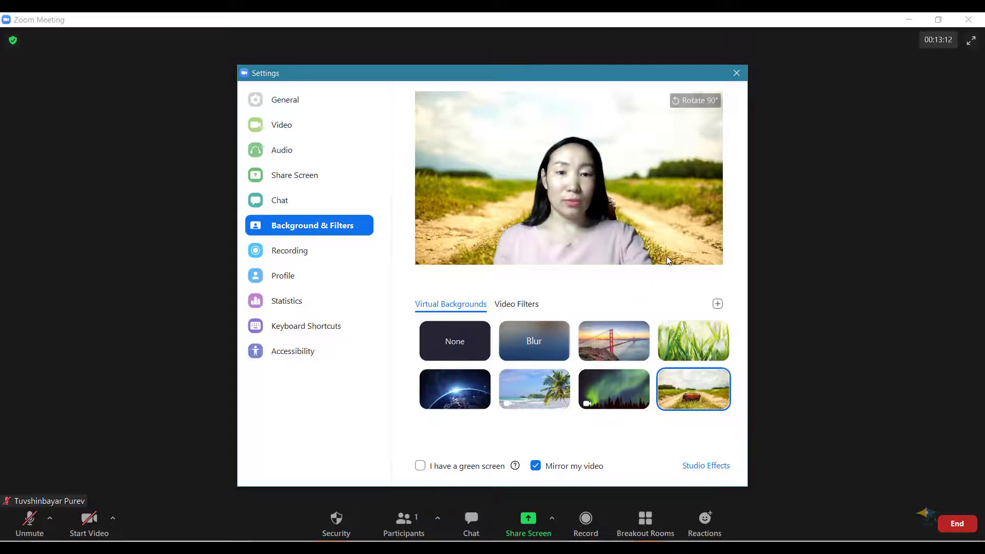
left_click(718, 303)
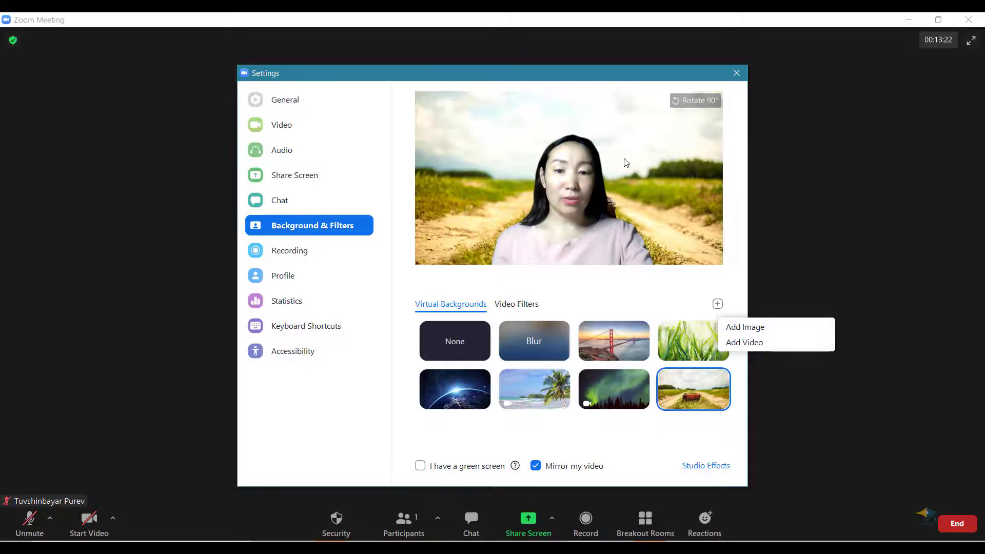
- Try the green screen option on and video mirroring off, returning each to its original state
left_click(420, 467)
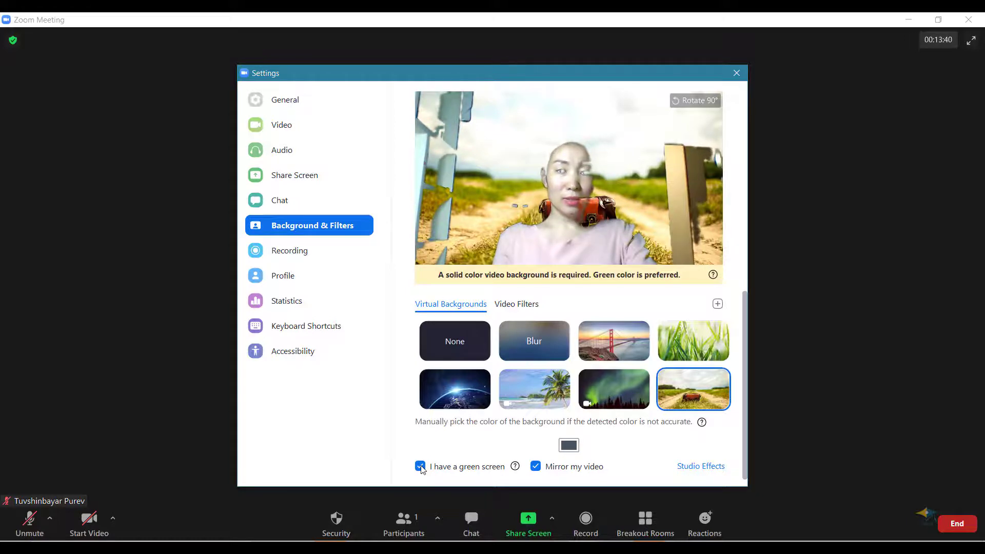
left_click(420, 467)
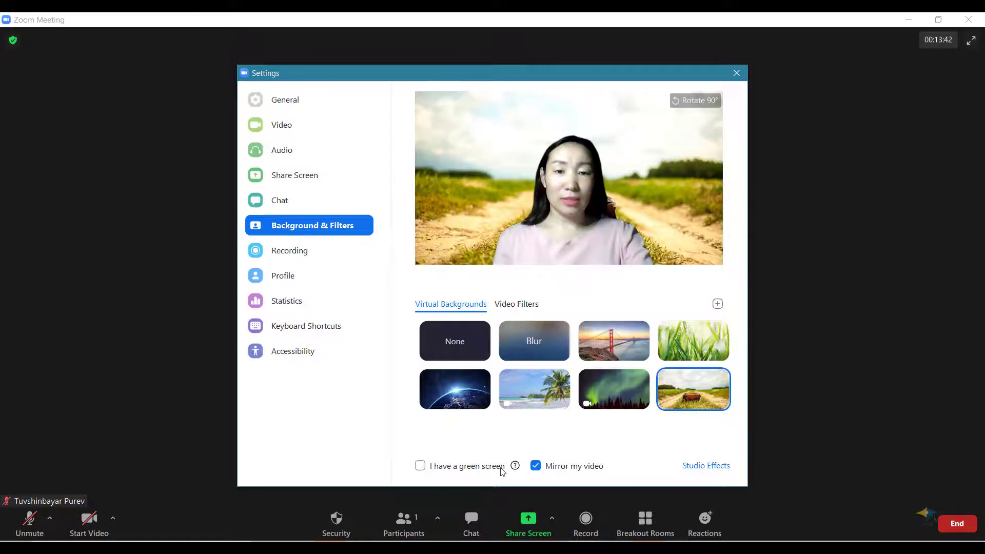
left_click(536, 467)
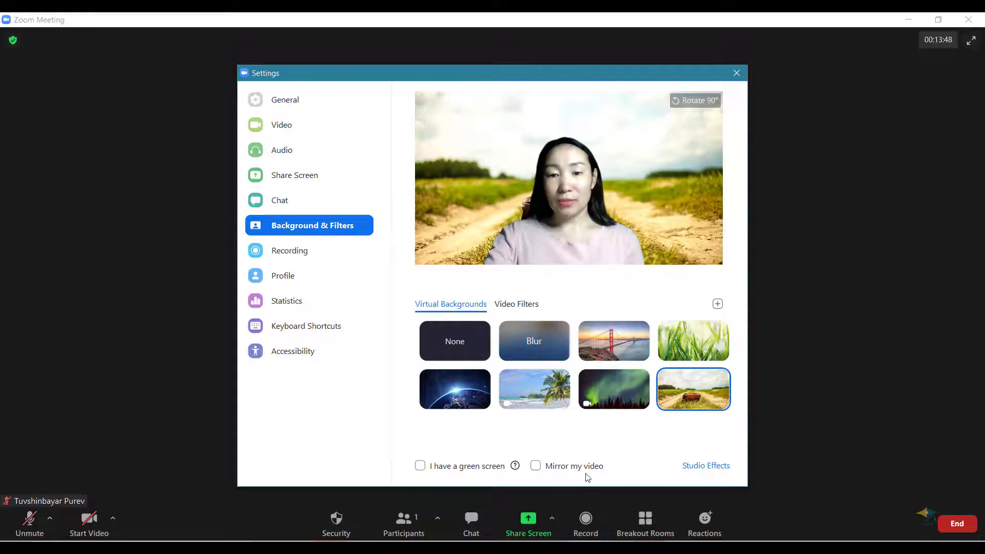
left_click(536, 466)
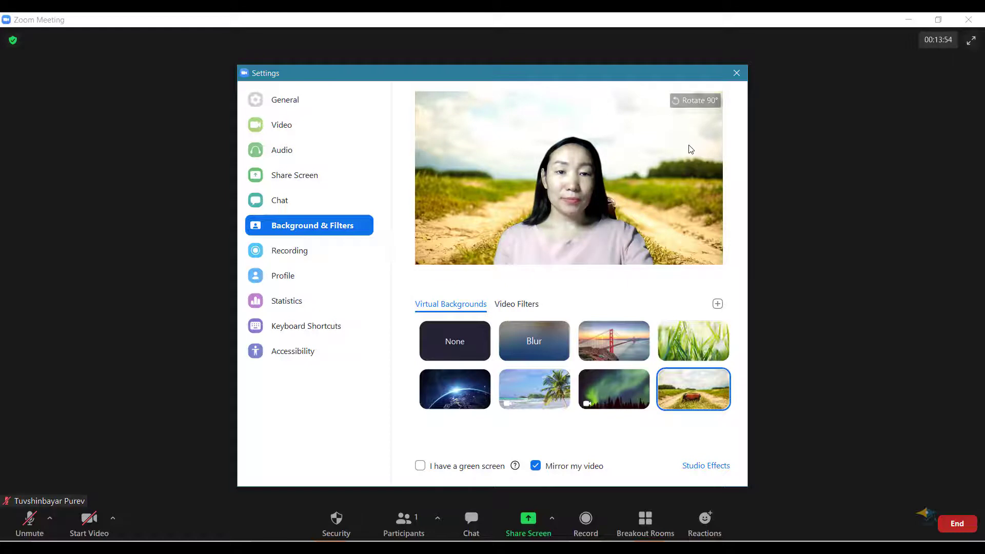
- Try the Huh? and Gum video filters with mirroring off, restoring the filter to None and mirroring to on
left_click(519, 306)
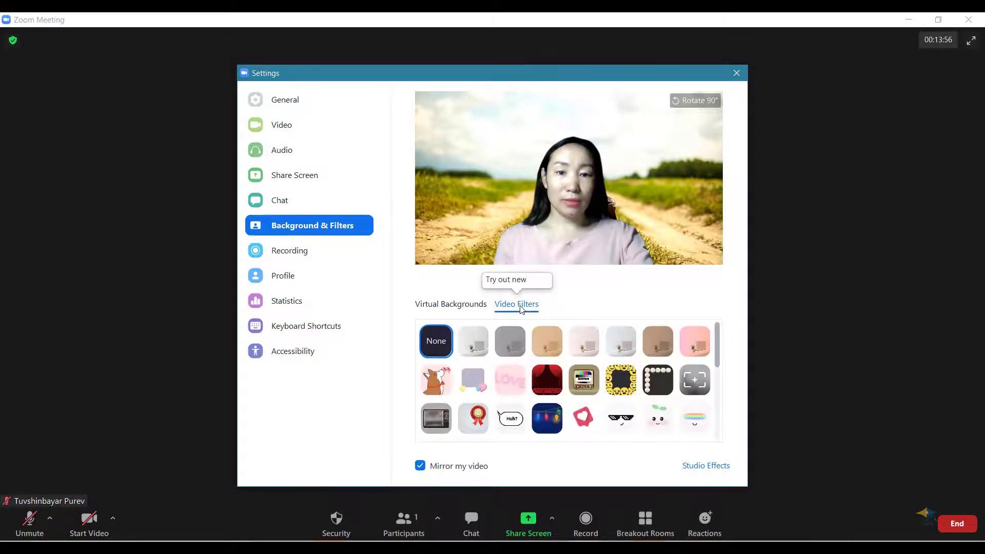
left_click(513, 420)
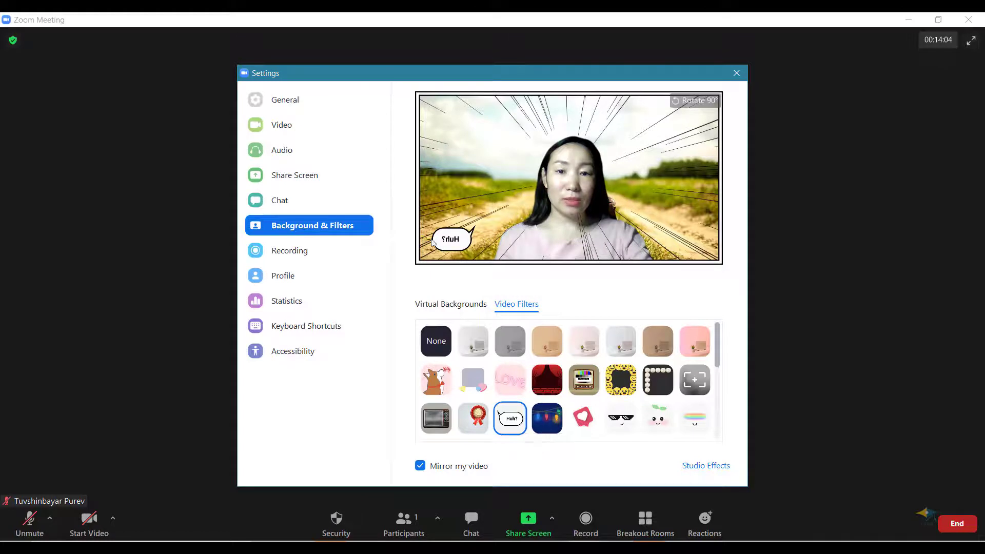
left_click(420, 467)
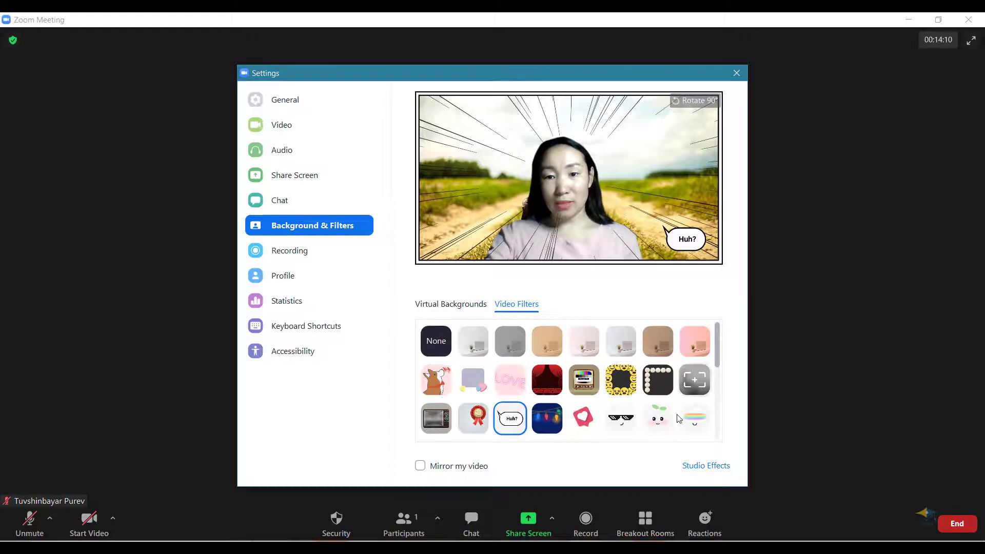
left_click(689, 349)
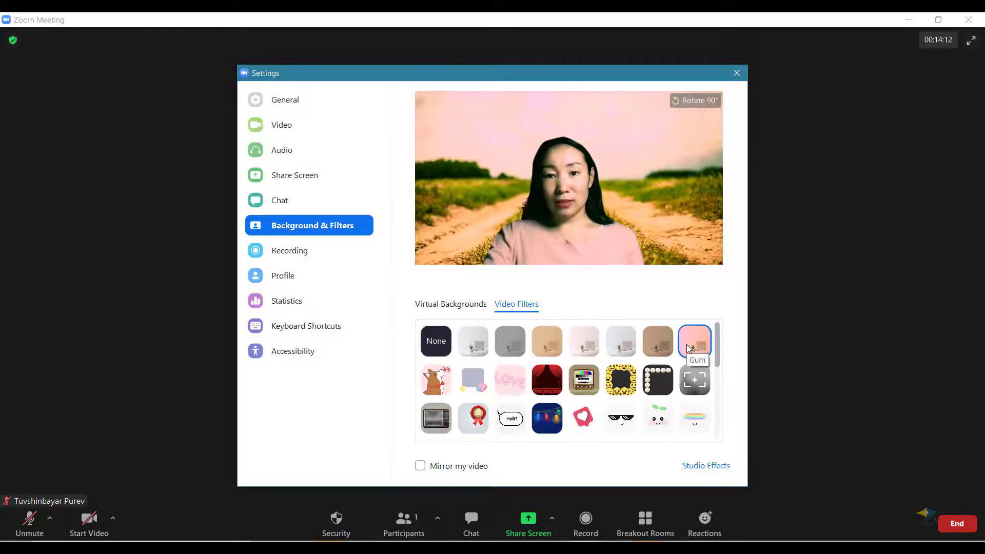
left_click(473, 343)
left_click(435, 345)
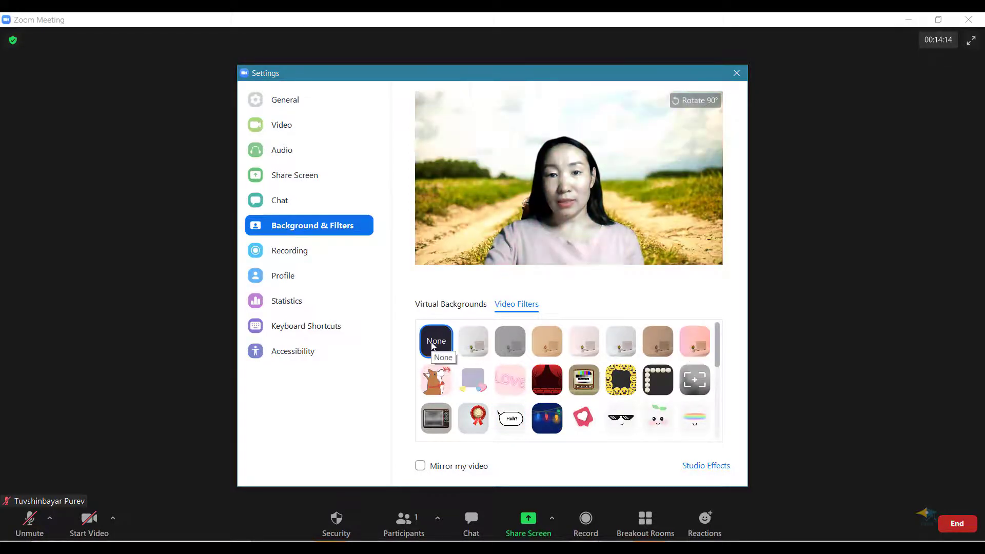
left_click(420, 465)
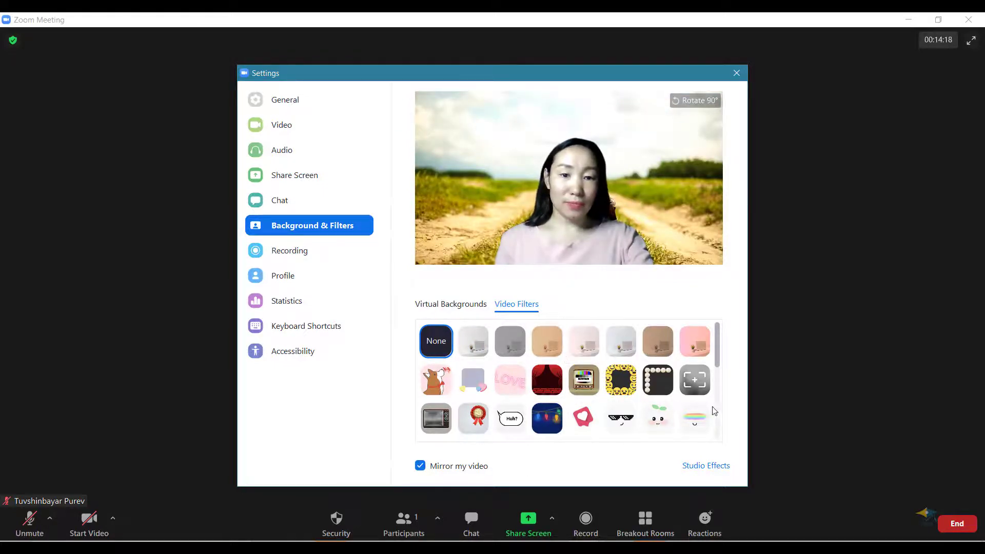
- Try the mustache and Aye Aye Captain video filters with mirroring toggled, and reset to None with mirroring on
left_click_drag(720, 357, 723, 422)
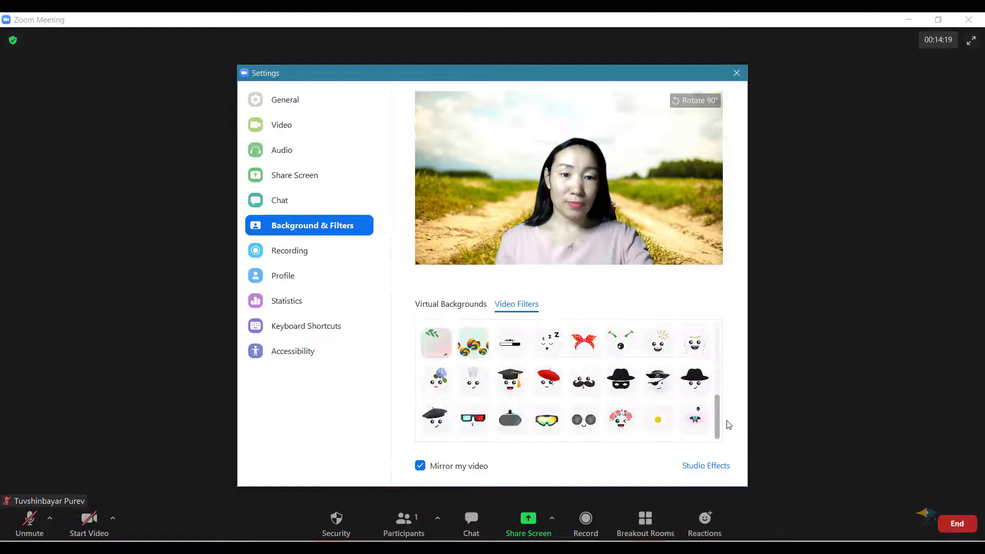
left_click(584, 381)
left_click(666, 384)
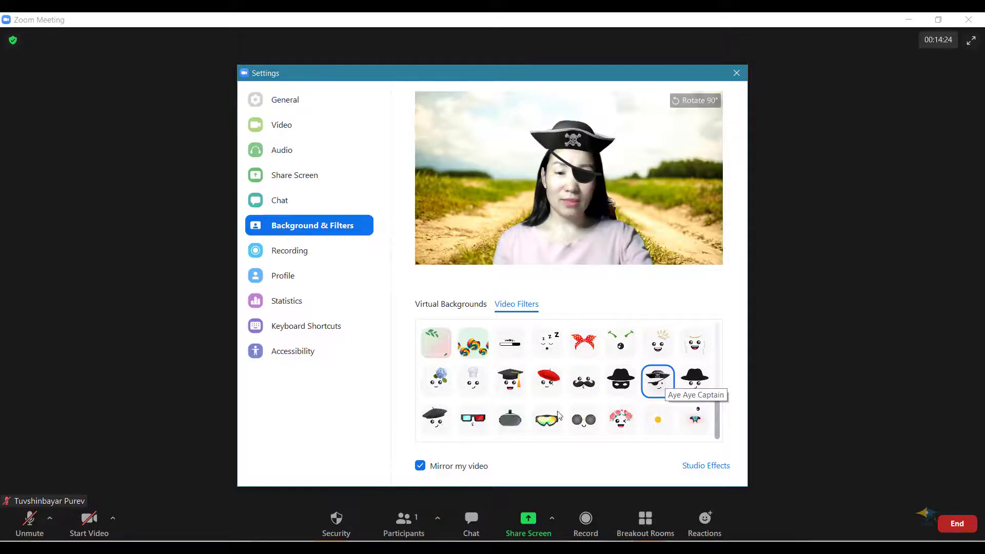
left_click(422, 467)
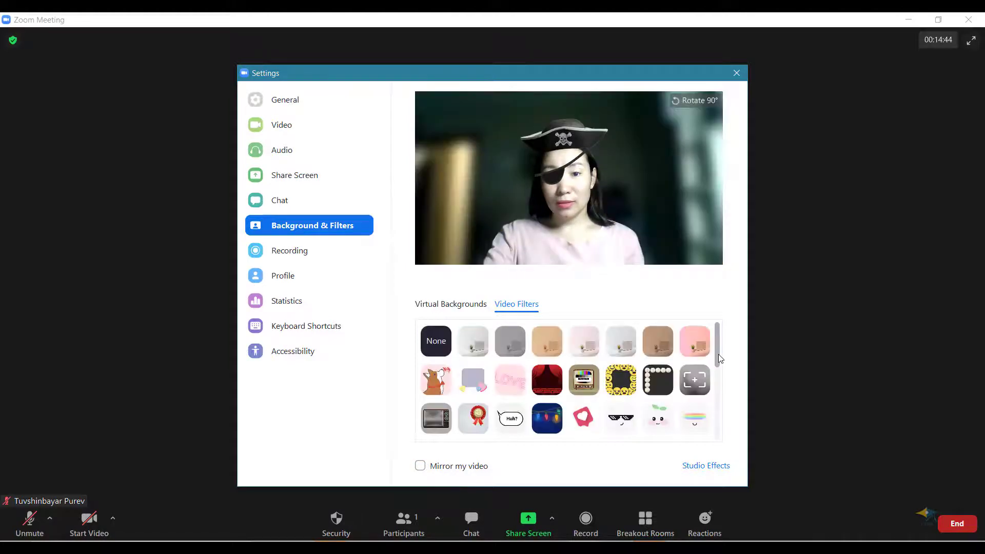
left_click(436, 341)
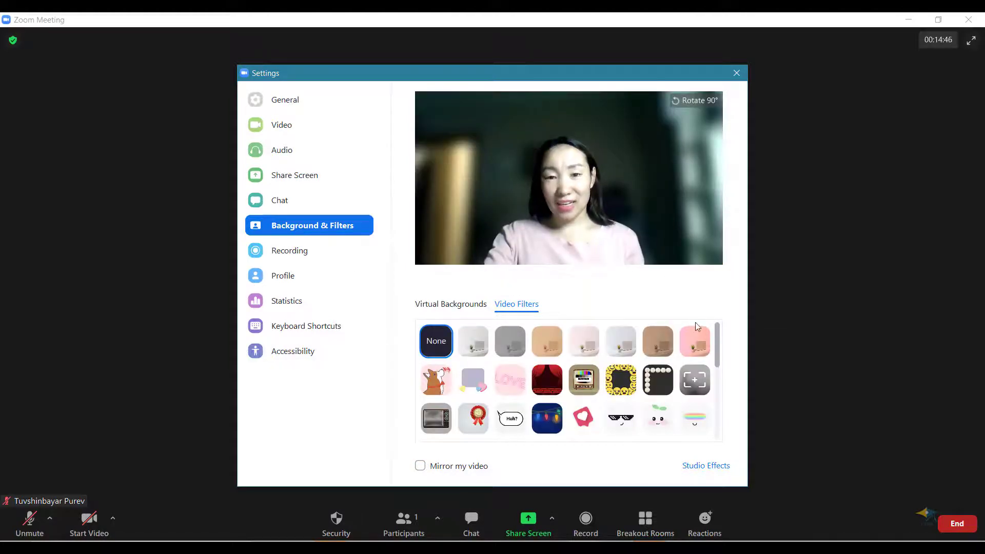
left_click(419, 465)
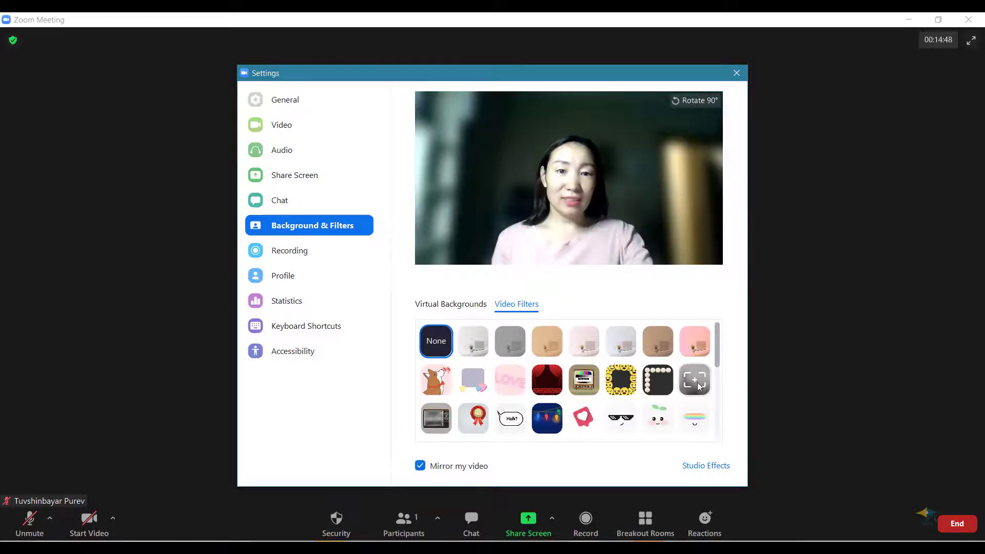
- In Studio Effects, try several eyebrow styles, keep the second style of the second row, and set its opacity to just under half
left_click(703, 467)
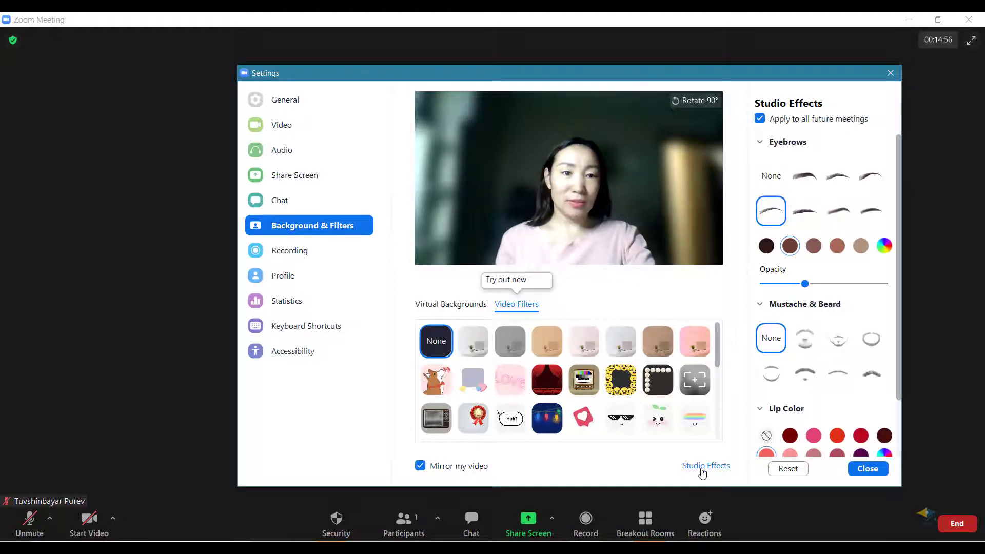
left_click(811, 179)
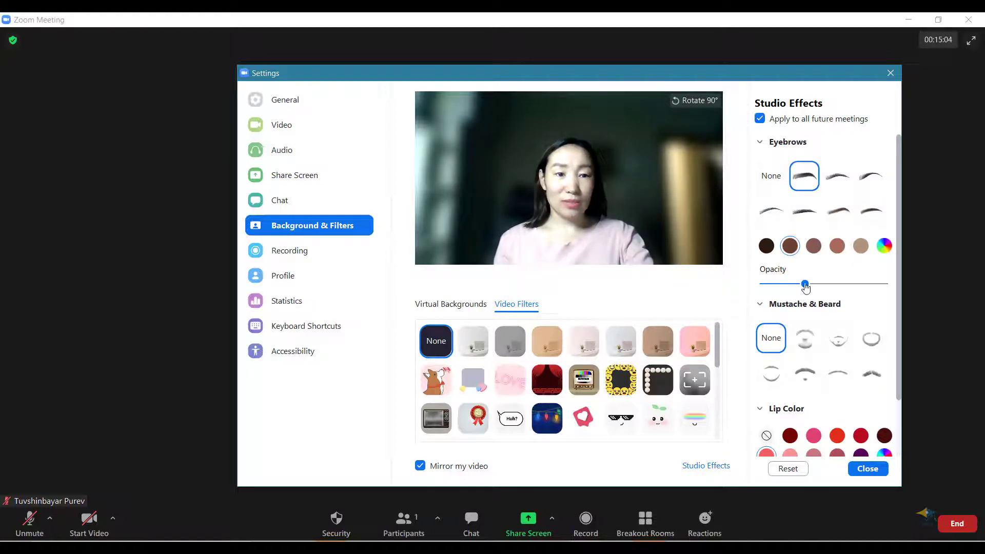
mouse_move(809, 288)
left_mouse_down()
mouse_move(850, 289)
mouse_move(803, 290)
left_mouse_up()
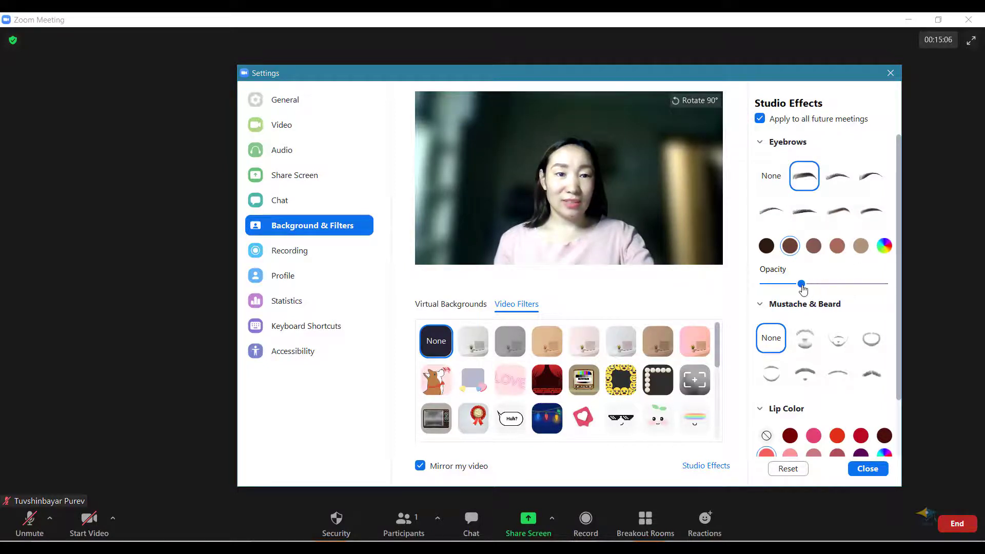
left_click(774, 214)
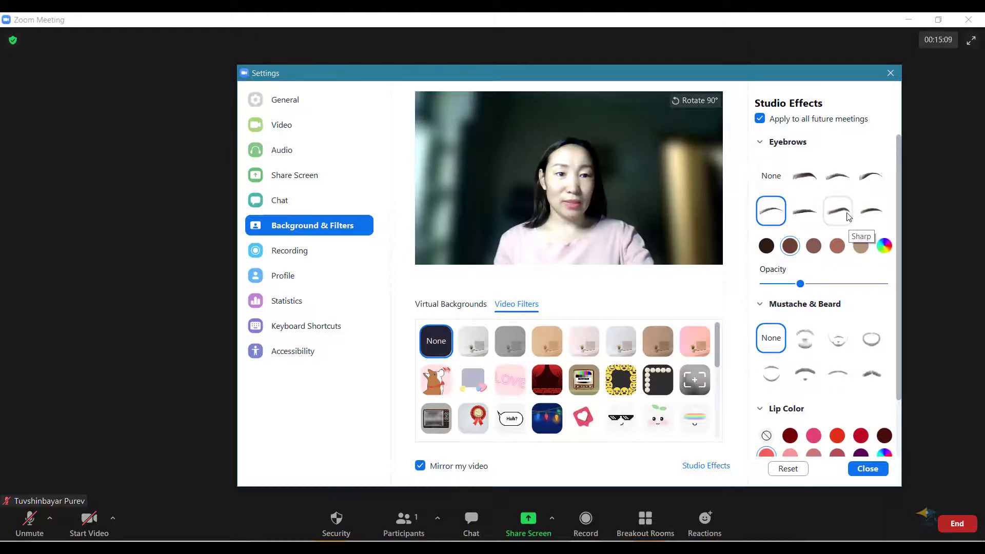
left_click(804, 216)
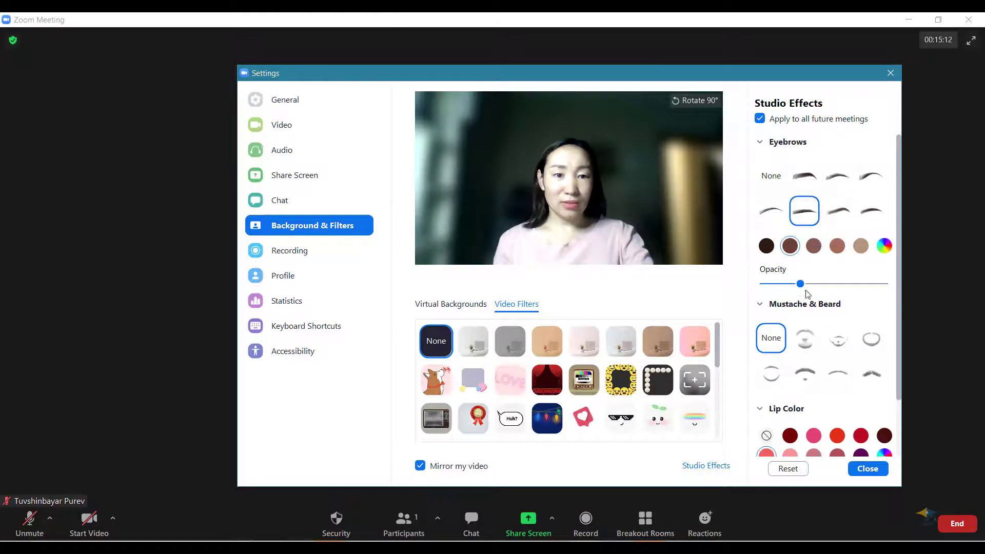
mouse_move(812, 283)
left_mouse_down()
mouse_move(854, 283)
mouse_move(806, 286)
mouse_move(820, 288)
left_mouse_up()
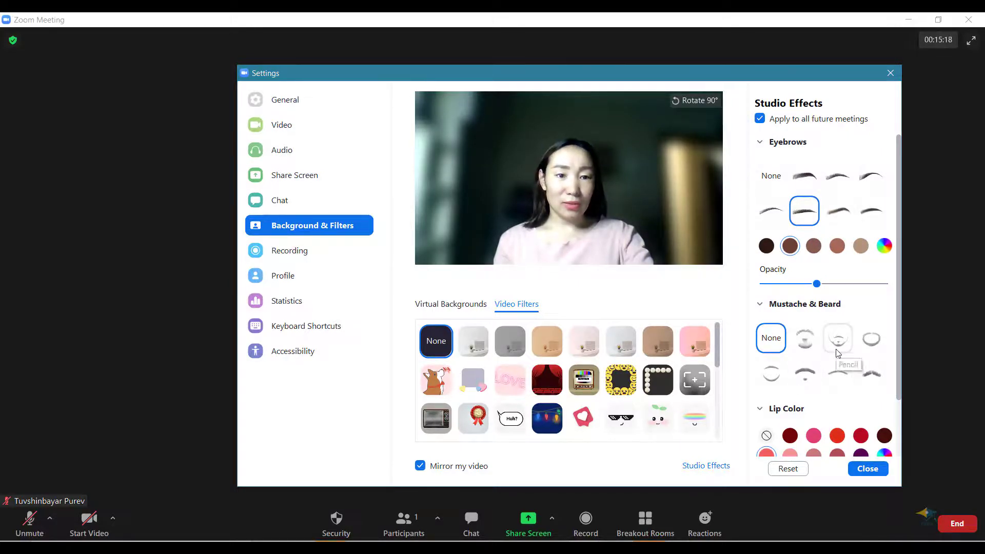
- Try the Handlebar mustache and beard style with its opacity just over half, and reset the style to None
scroll(831, 353, "down", 1)
left_click(770, 334)
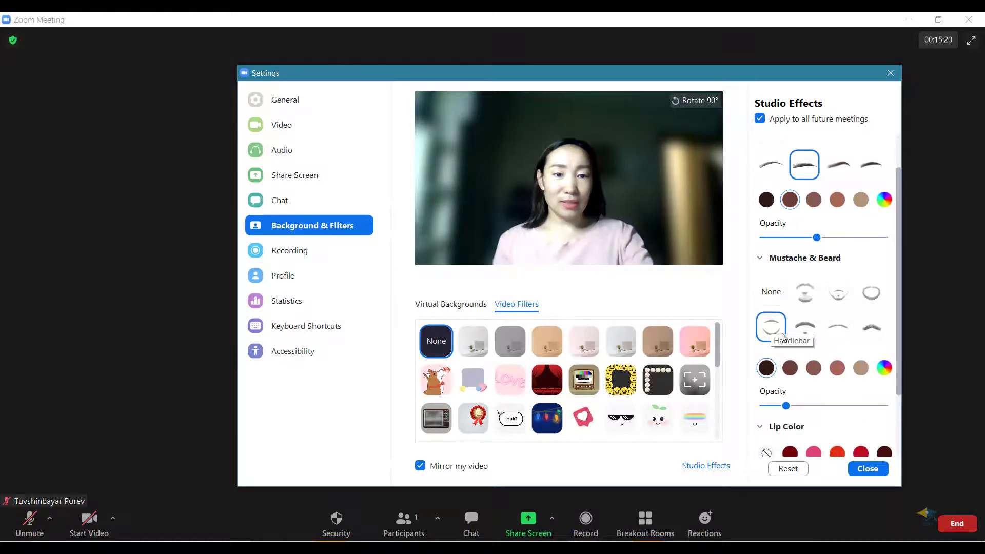
left_click_drag(785, 406, 826, 408)
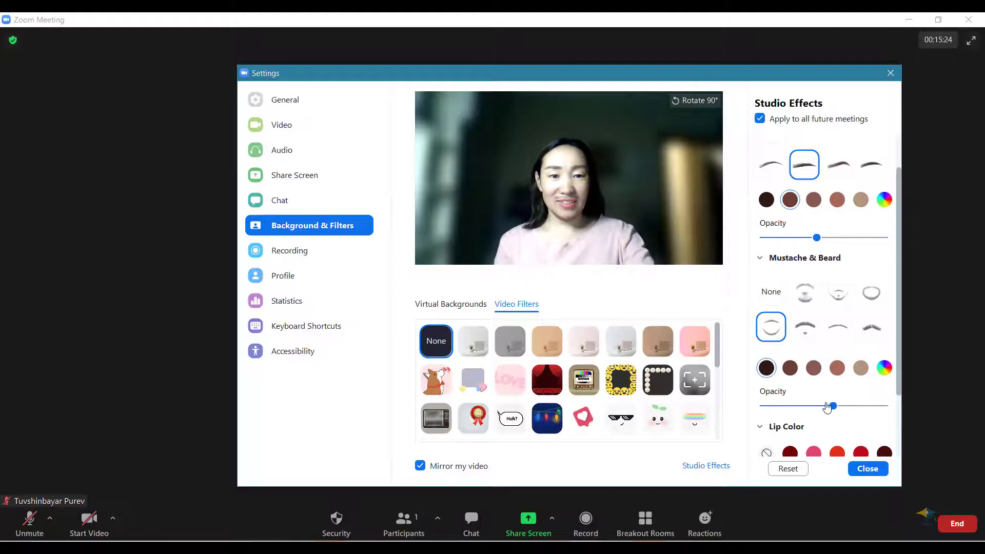
left_click(770, 287)
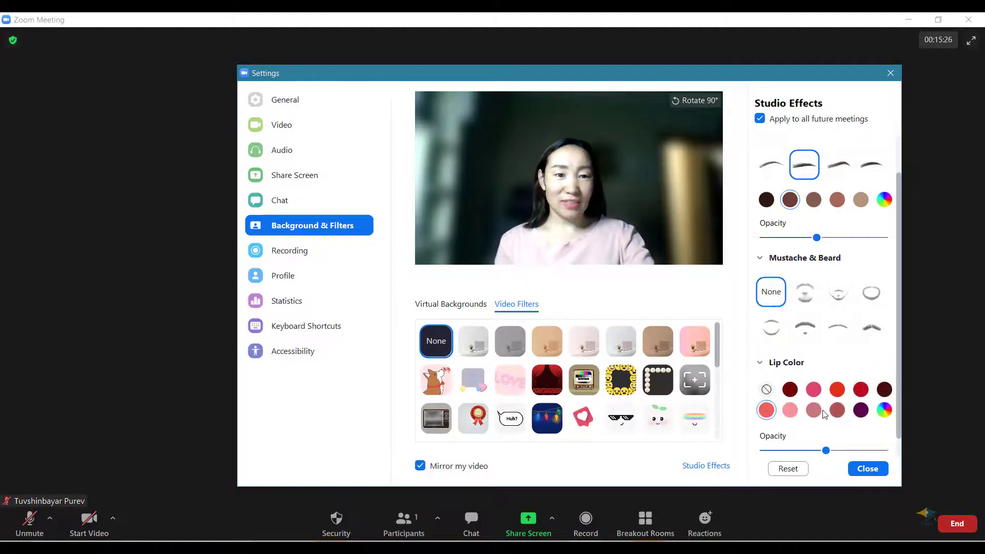
- Apply the crimson lip color and the Straight eyebrow style, and close Studio Effects and the settings window
scroll(865, 415, "down", 1)
left_click(862, 370)
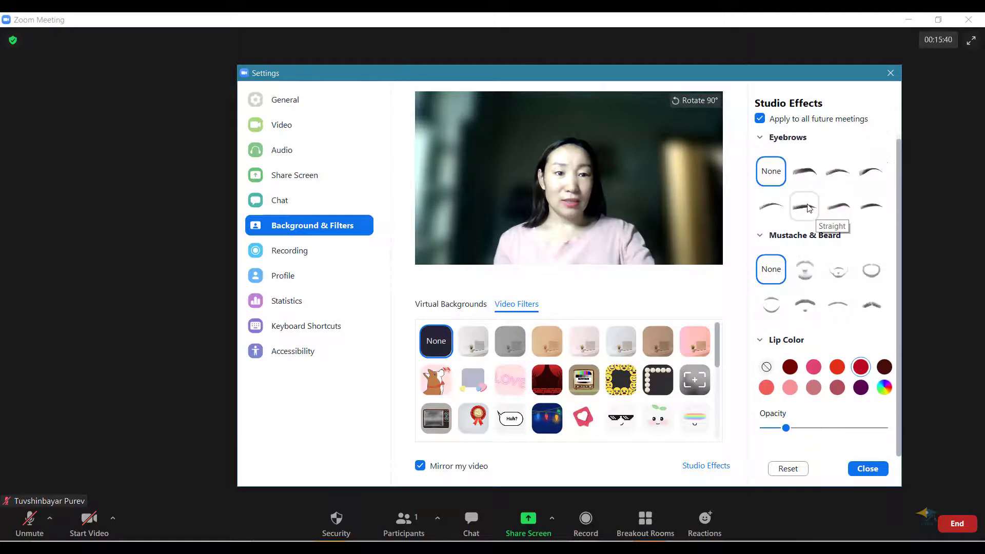
left_click(809, 208)
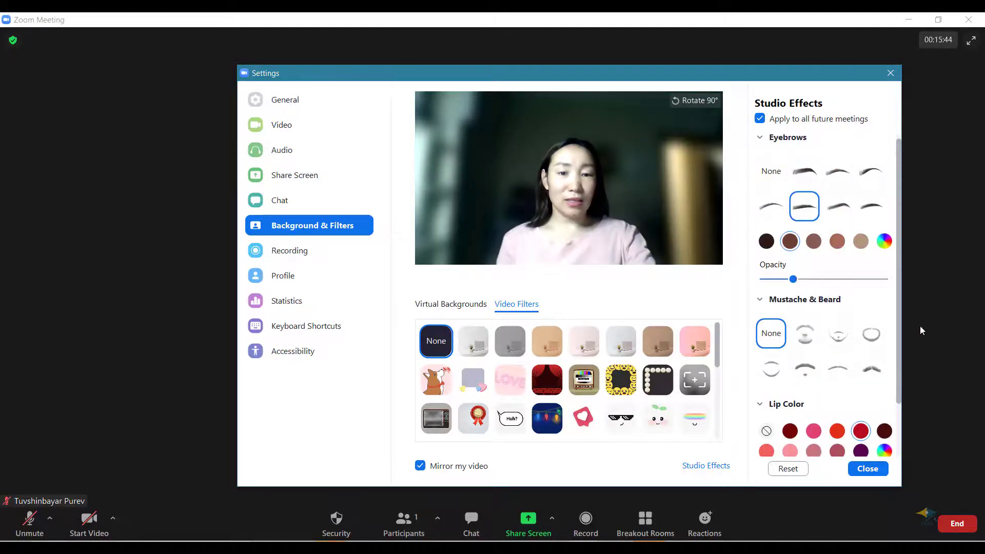
scroll(900, 314, "down", 2)
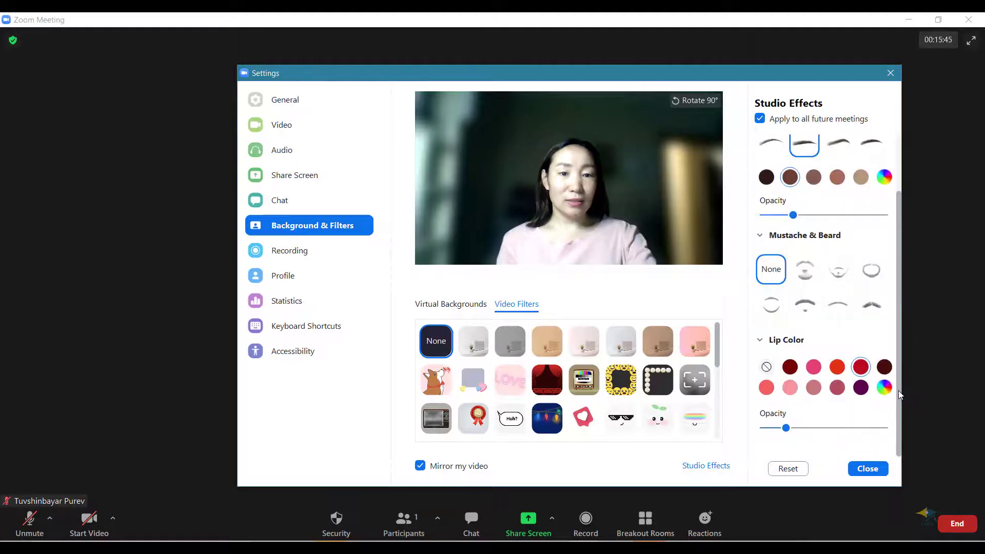
left_click(866, 469)
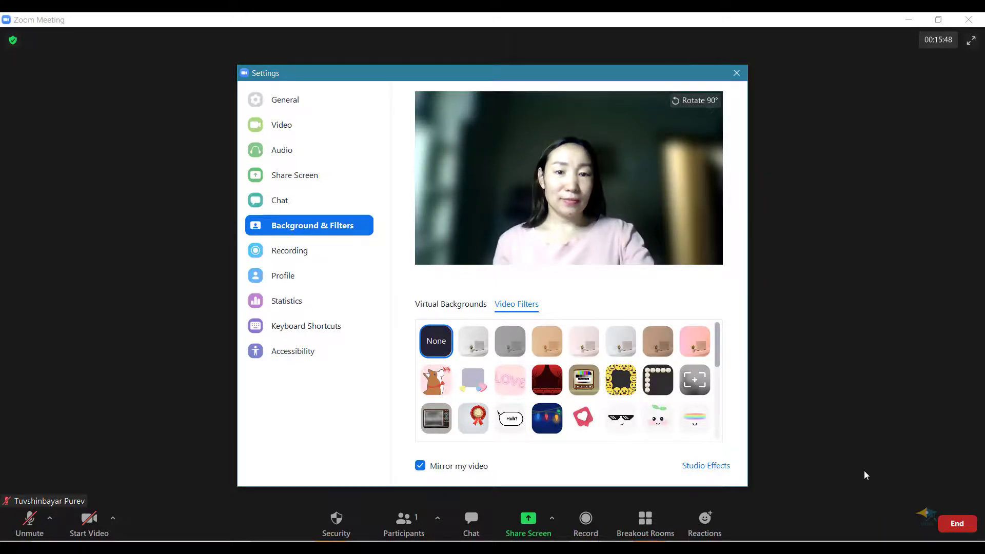
left_click(741, 73)
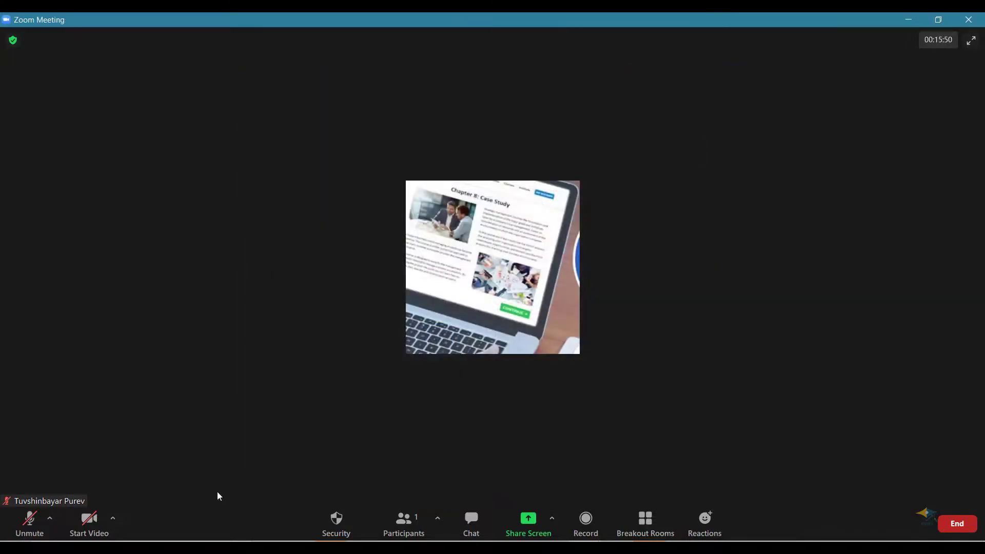
- Review the camera and video options, and switch the meeting video on, off and on again
left_click(113, 518)
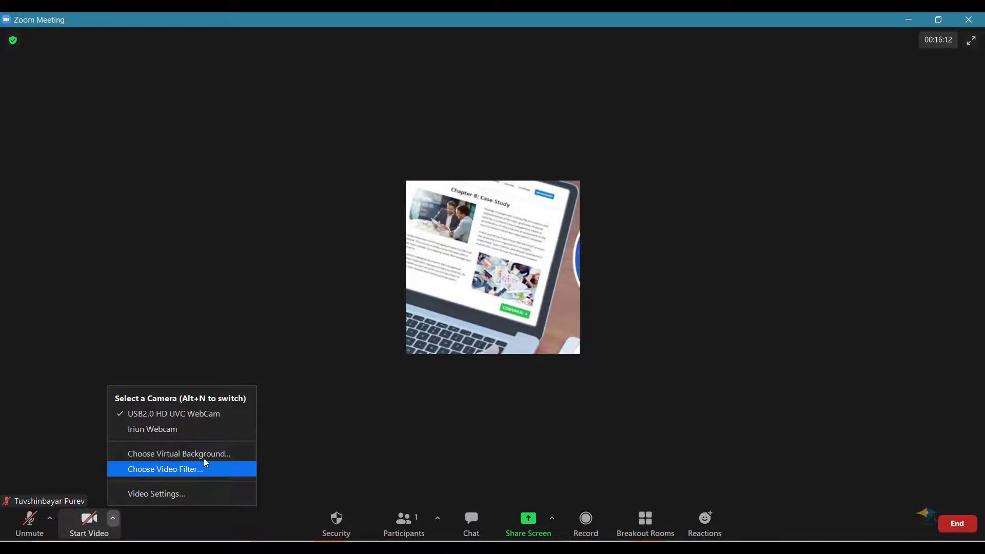
left_click(338, 416)
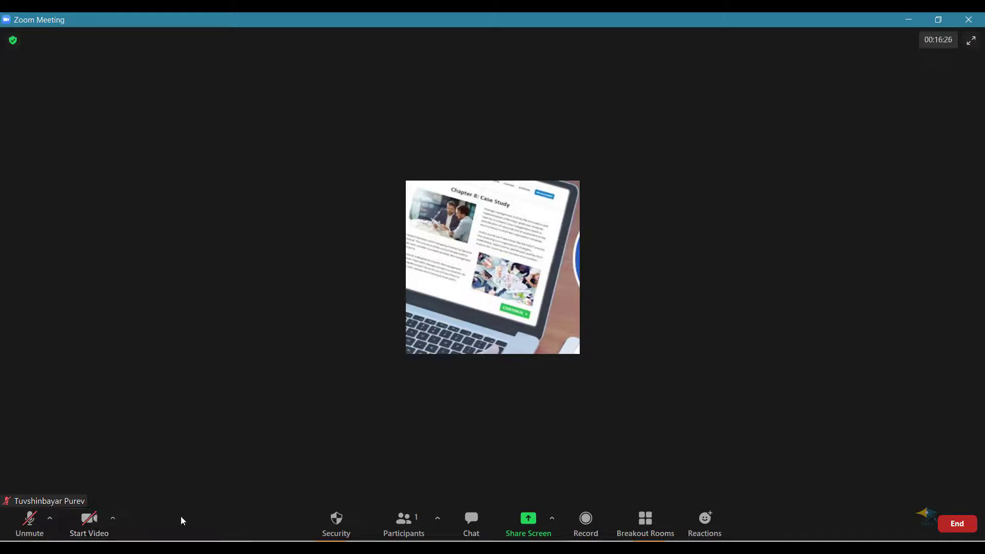
key("alt+v")
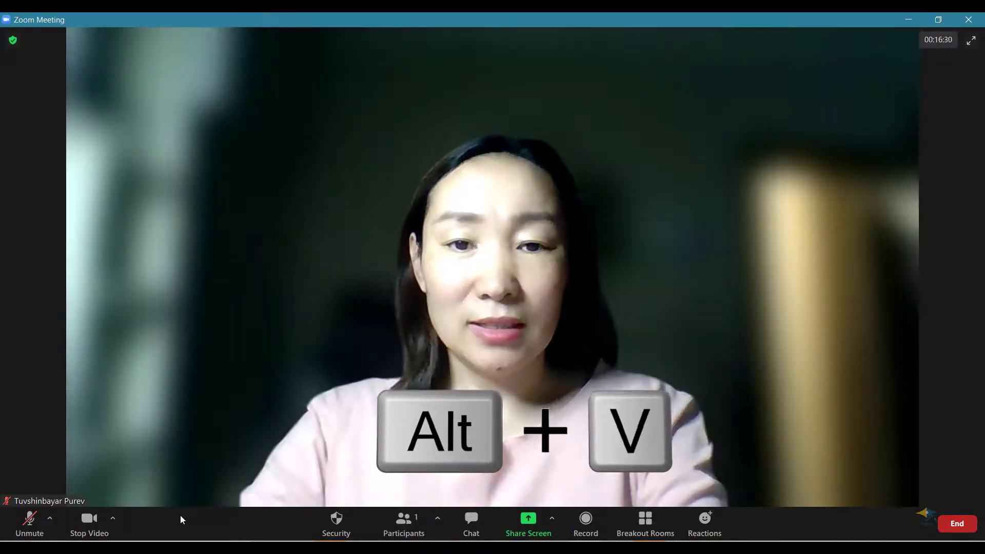
key("alt+v")
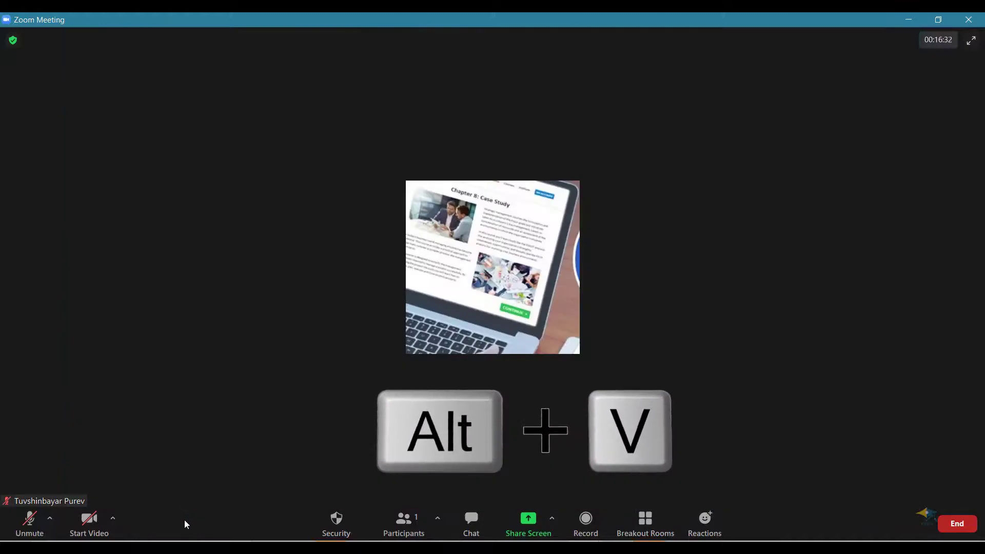
key("alt+v")
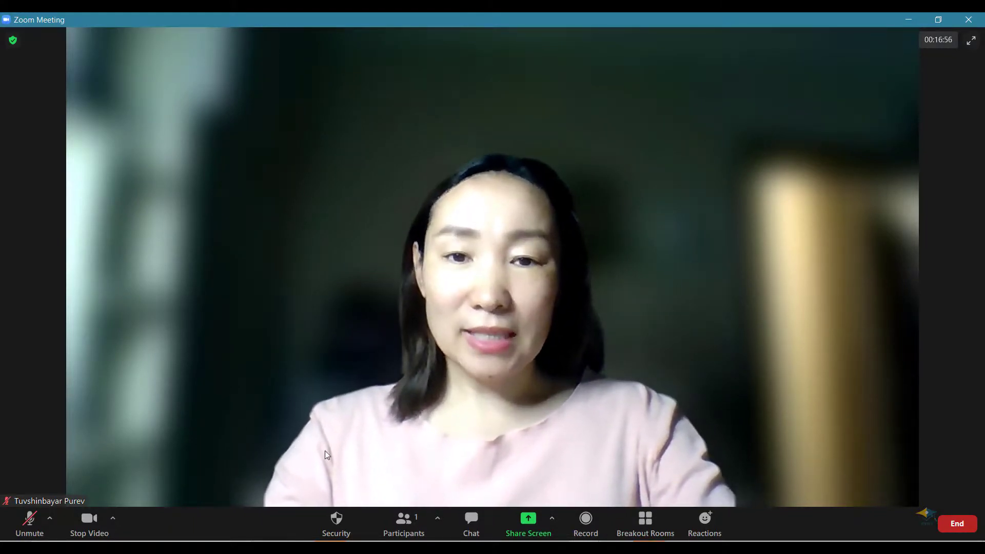
- Open the video settings, view the camera choices, and toggle video mirroring off and back on
left_click(112, 522)
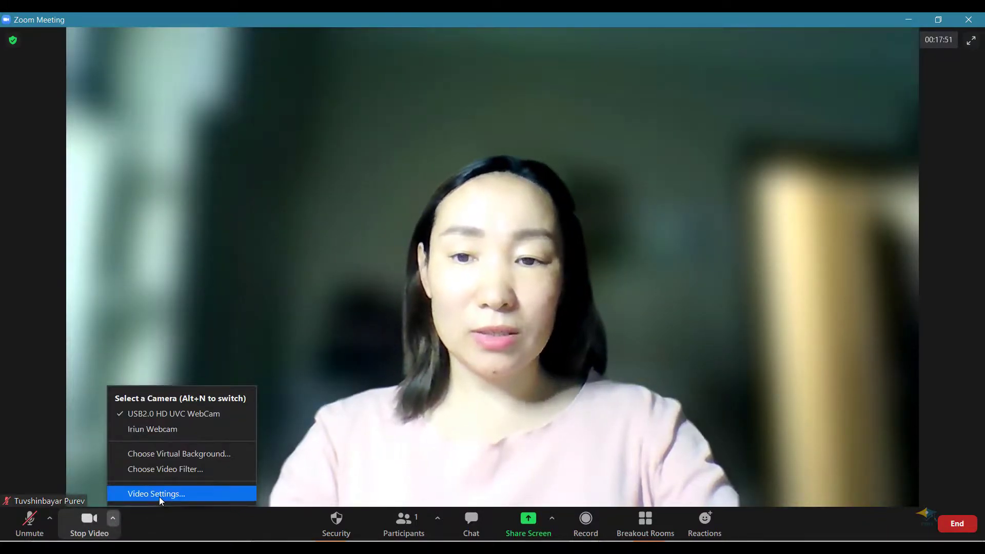
left_click(159, 494)
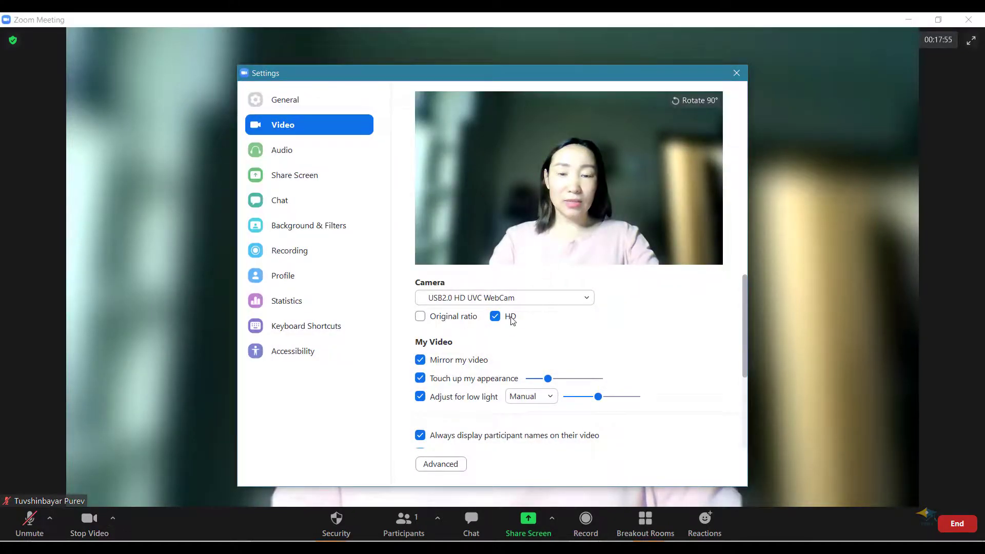
left_click(561, 299)
left_click(560, 301)
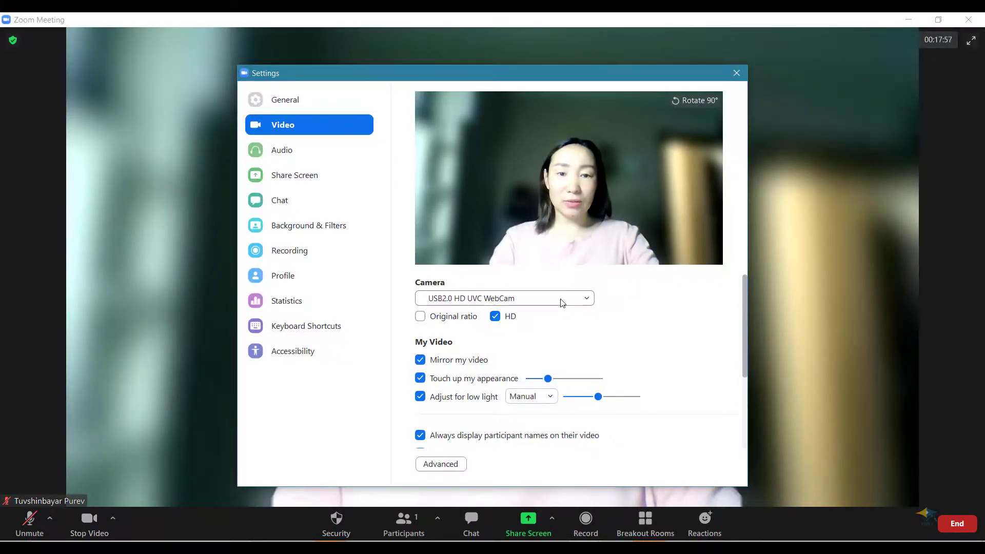
left_click(420, 360)
left_click(420, 360)
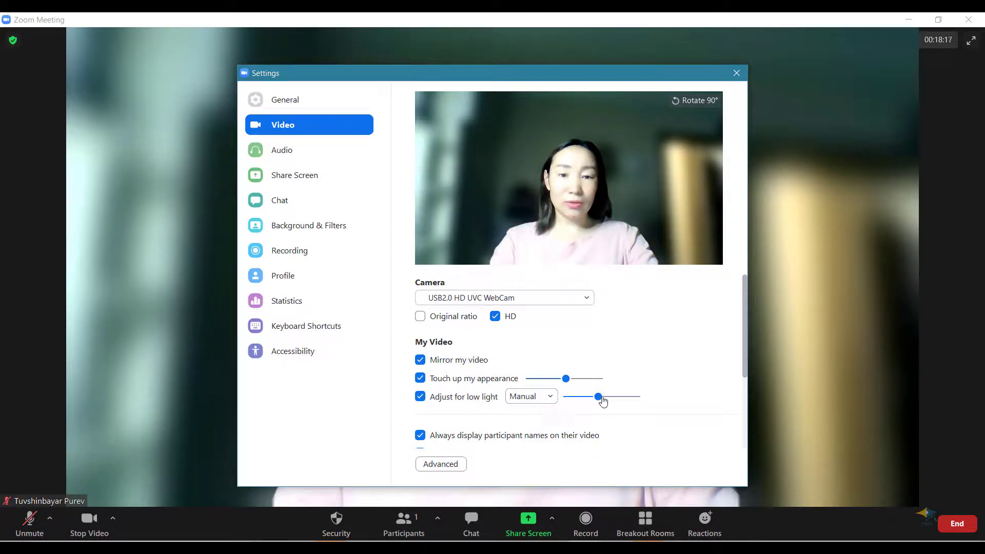
- Raise the manual low-light adjustment to about three quarters and switch the adjustment to Auto
left_click_drag(601, 400, 620, 405)
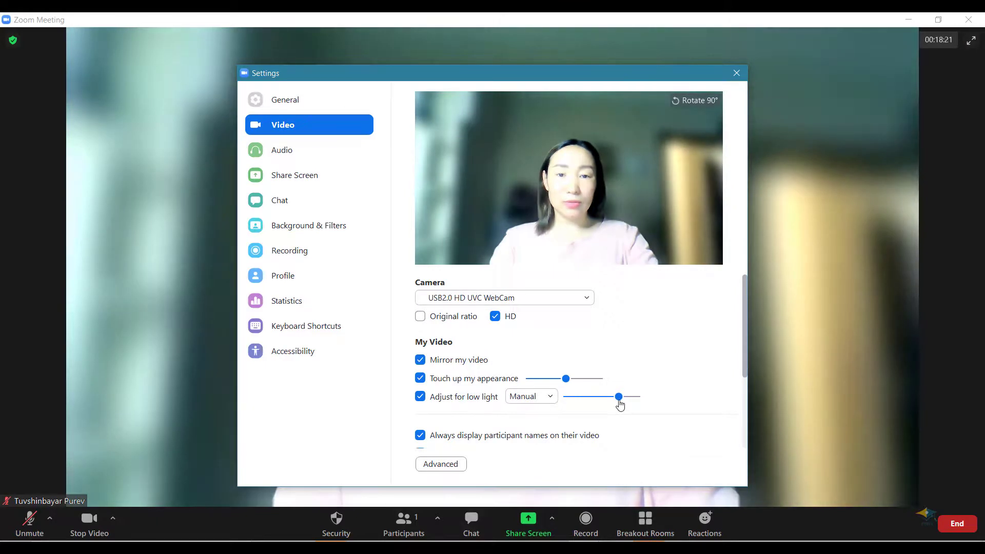
left_click(542, 398)
left_click(531, 414)
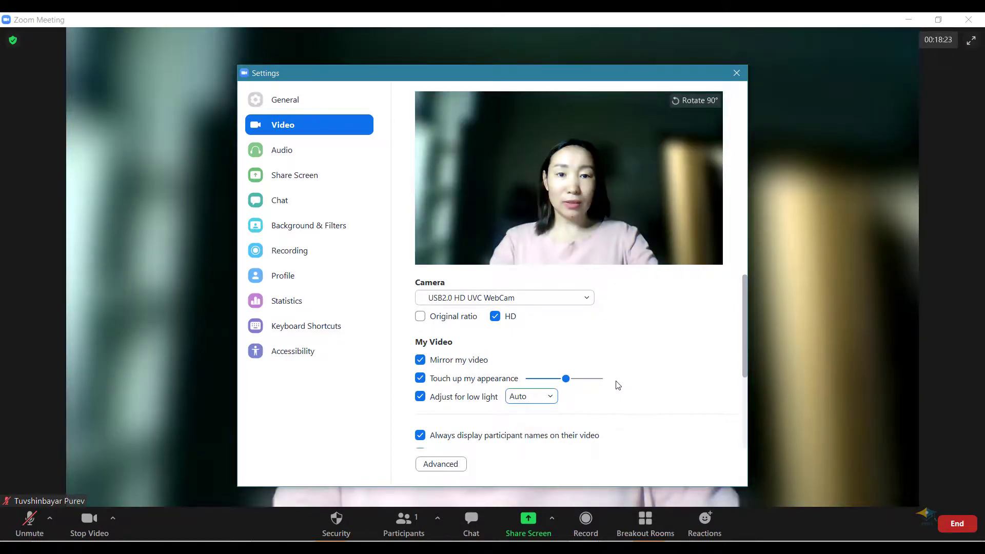
- Raise Touch up my appearance to about two thirds and set the low-light adjustment to Manual at just over half
left_click_drag(569, 383, 579, 380)
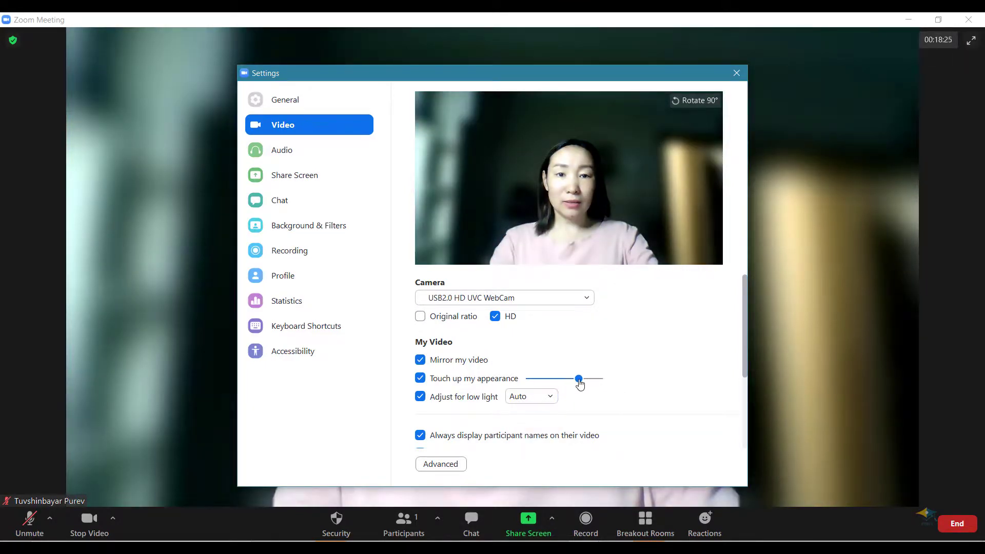
left_click(550, 398)
left_click(530, 436)
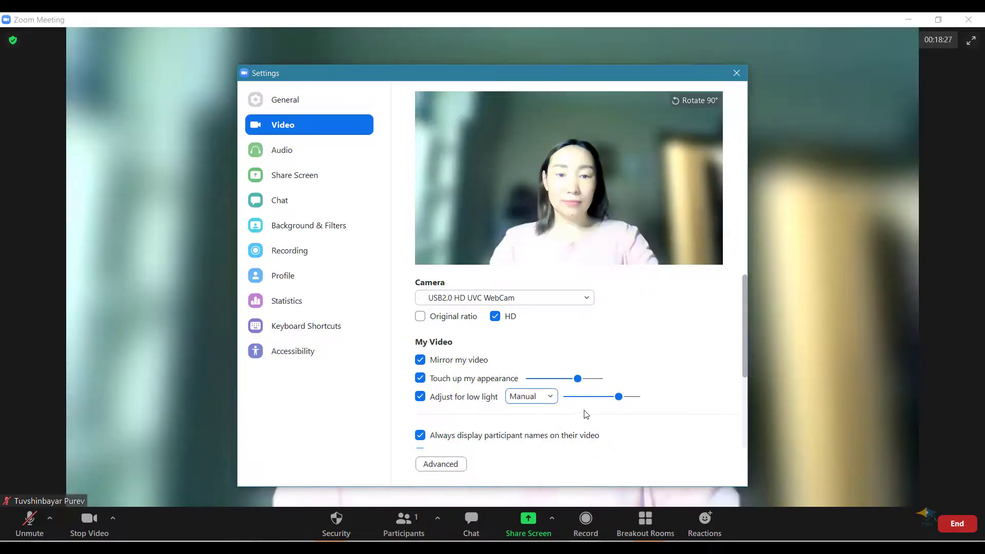
left_click_drag(618, 404, 607, 403)
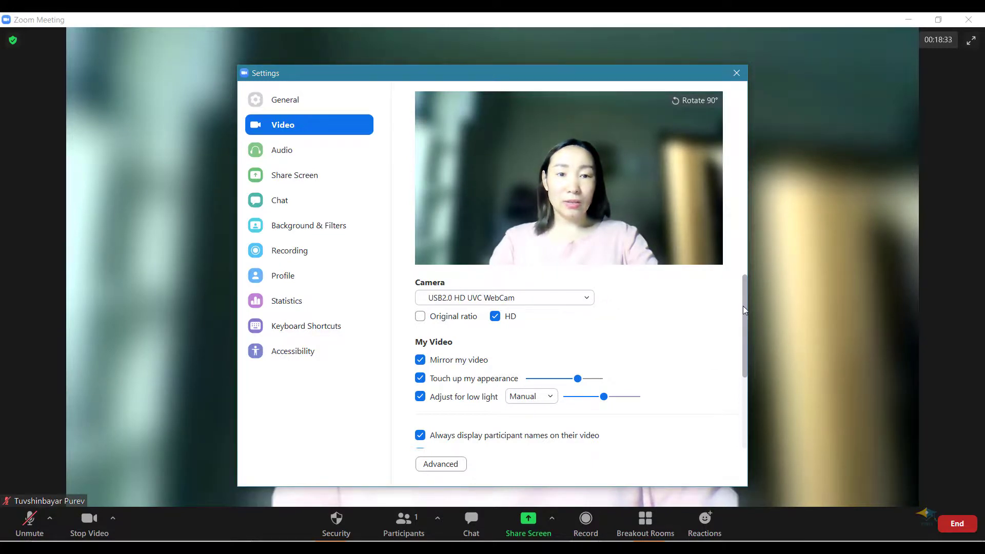
- Toggle the participant name display off and back on, and set the Gallery View maximum to 49 participants
left_click_drag(741, 328, 752, 398)
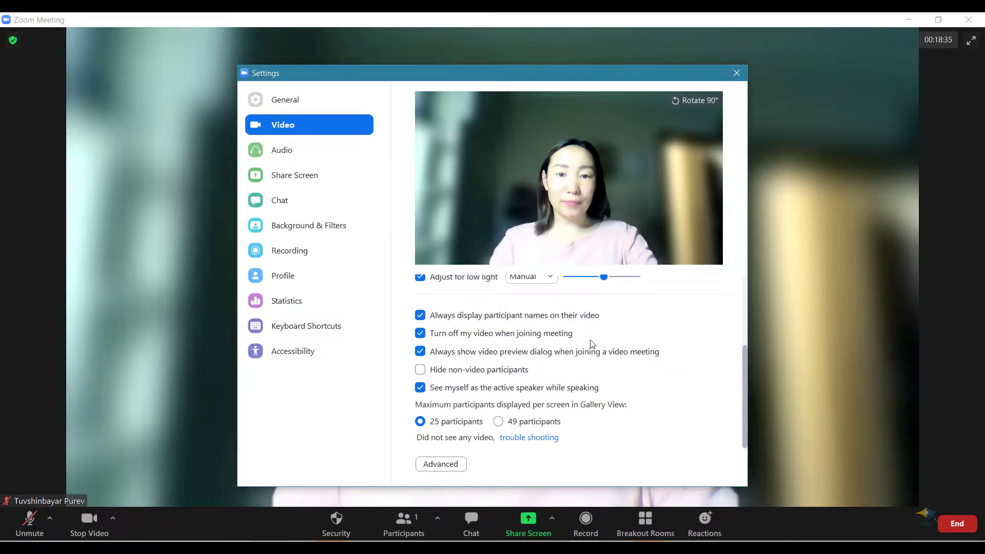
left_click(420, 316)
left_click(420, 316)
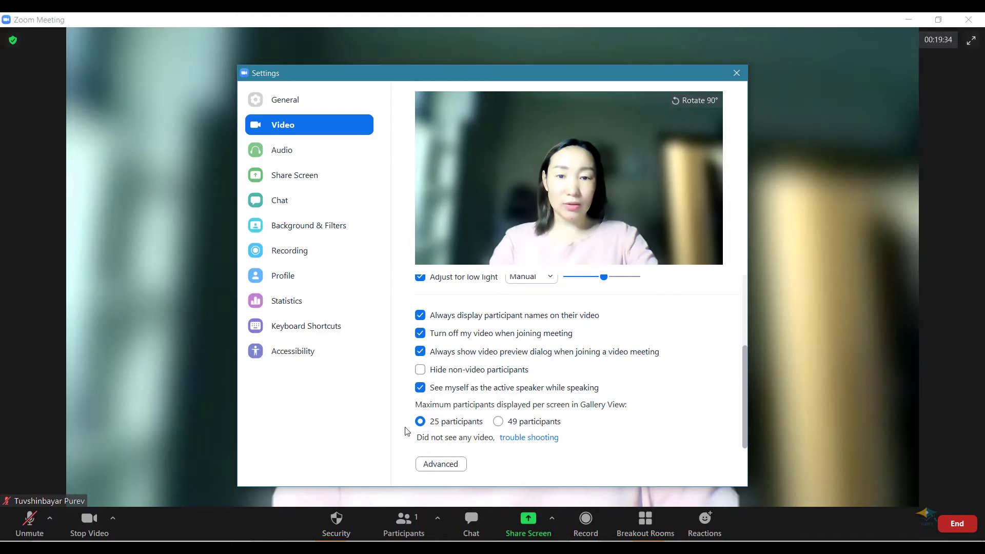
left_click(497, 422)
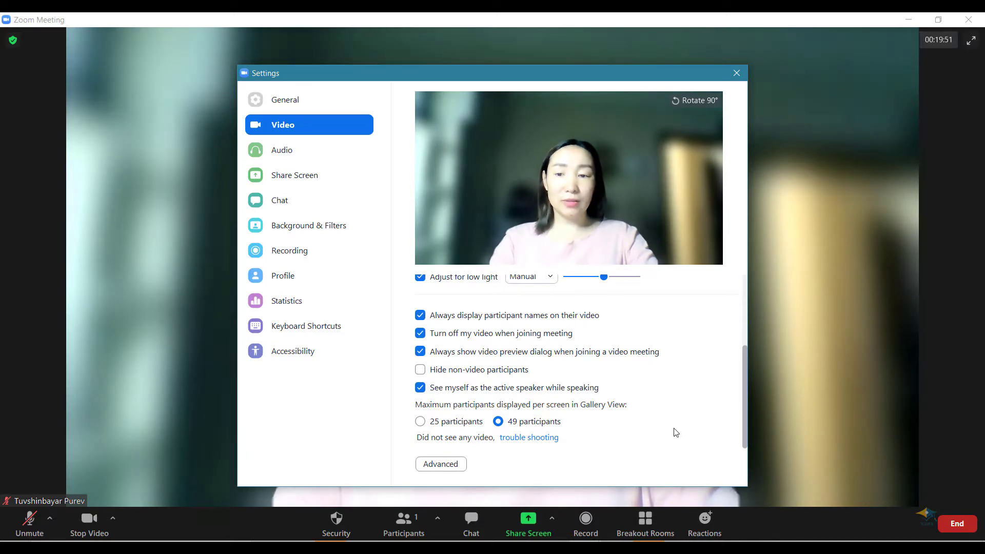
- Rotate the camera picture in 90° steps until it is upright again, and close the settings
left_click(703, 100)
left_click(702, 101)
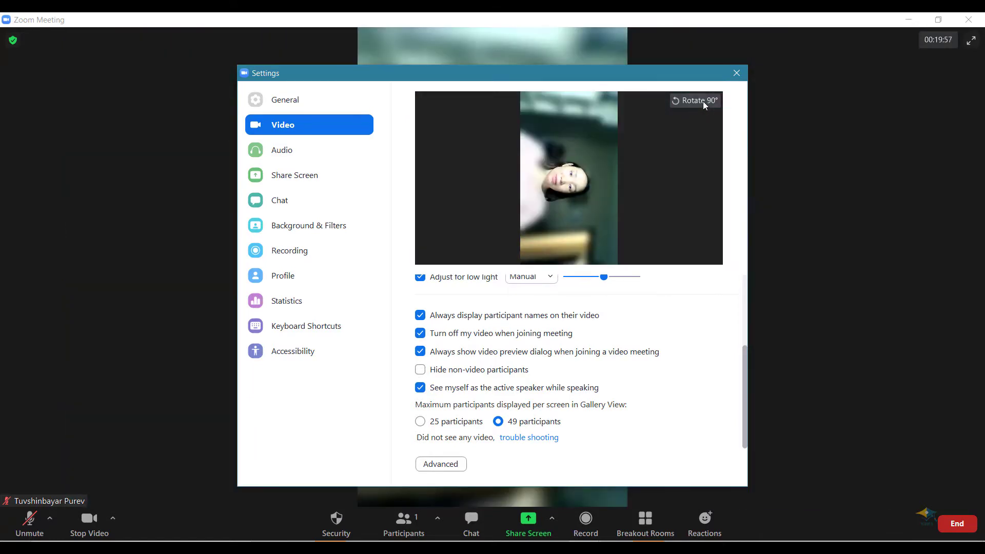
left_click(703, 101)
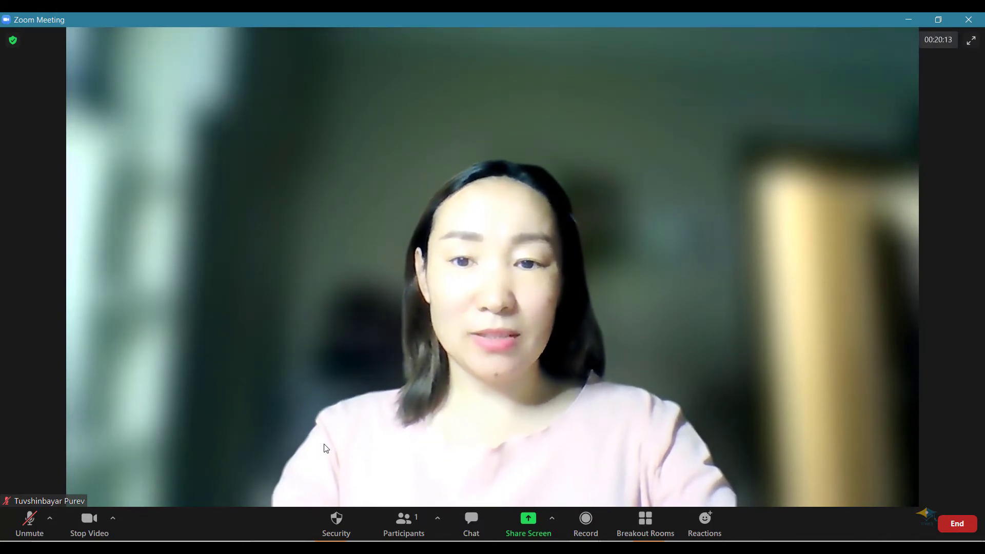
- Review the meeting's security options, and turn the video off and back on
left_click(338, 534)
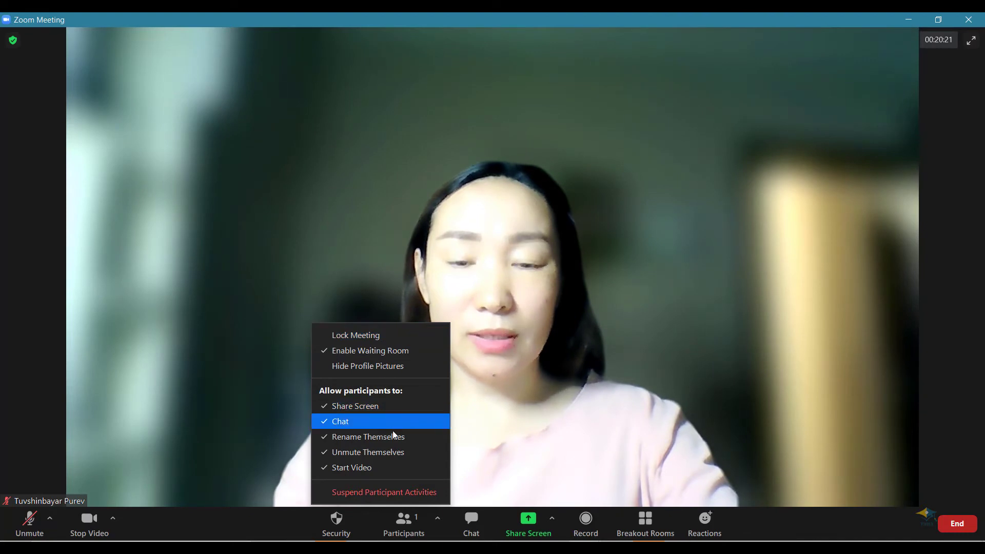
left_click(509, 436)
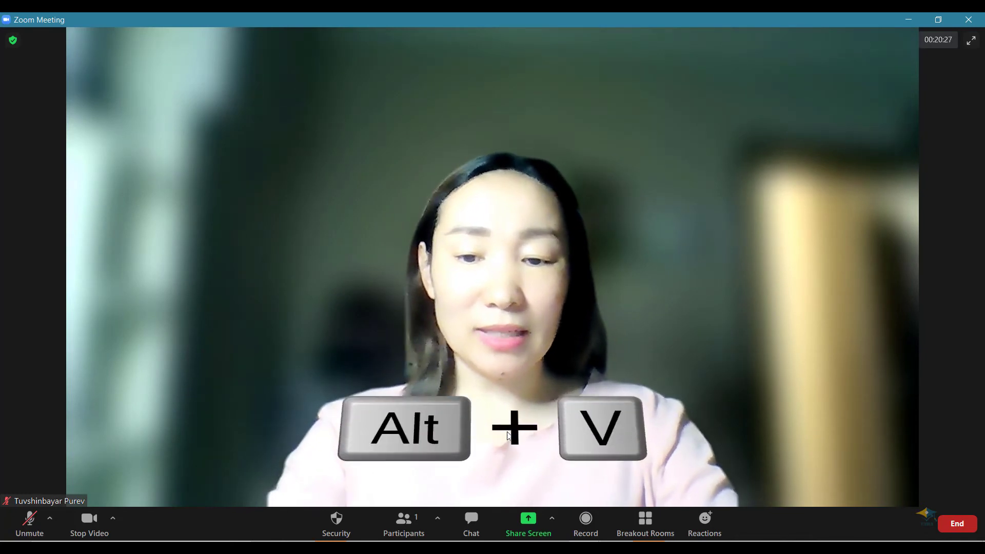
key("alt+v")
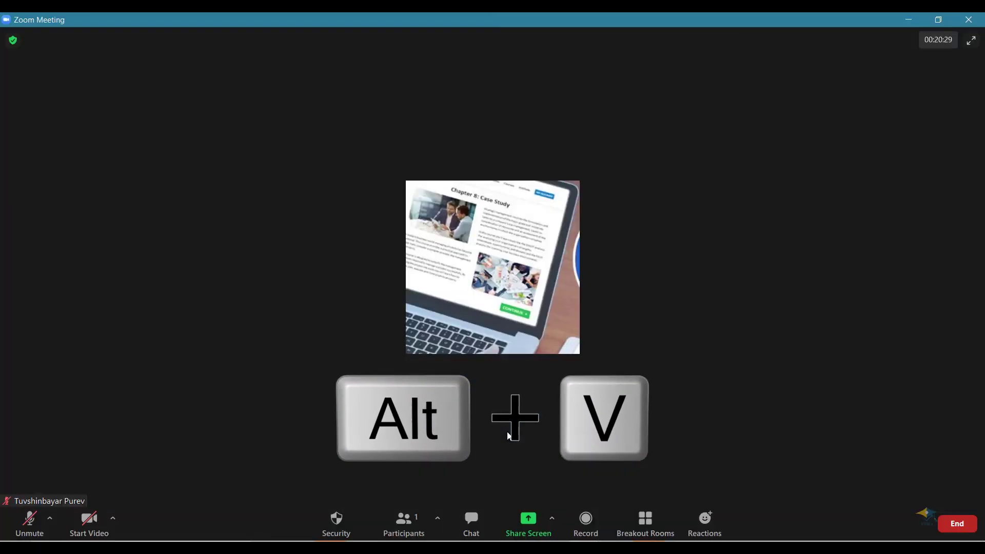
key("alt+v")
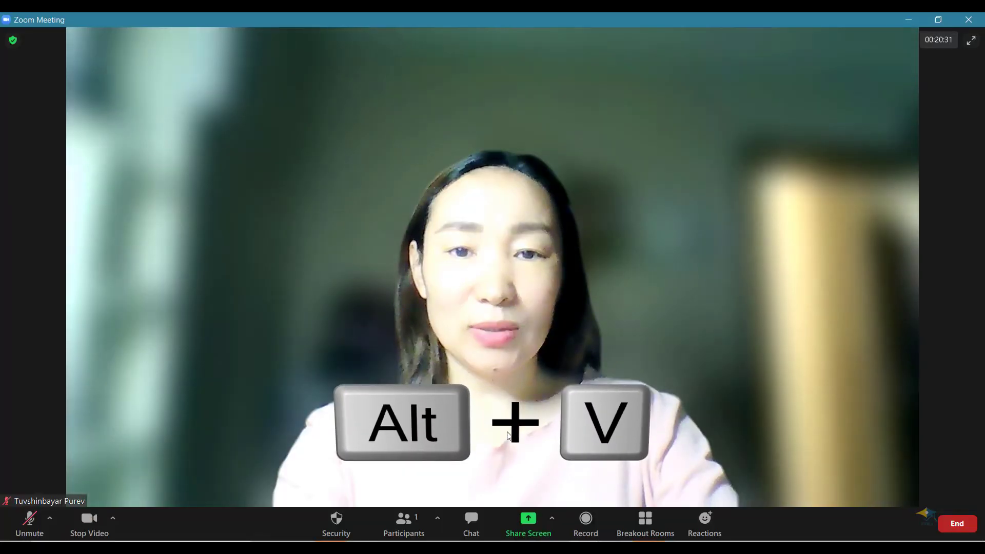